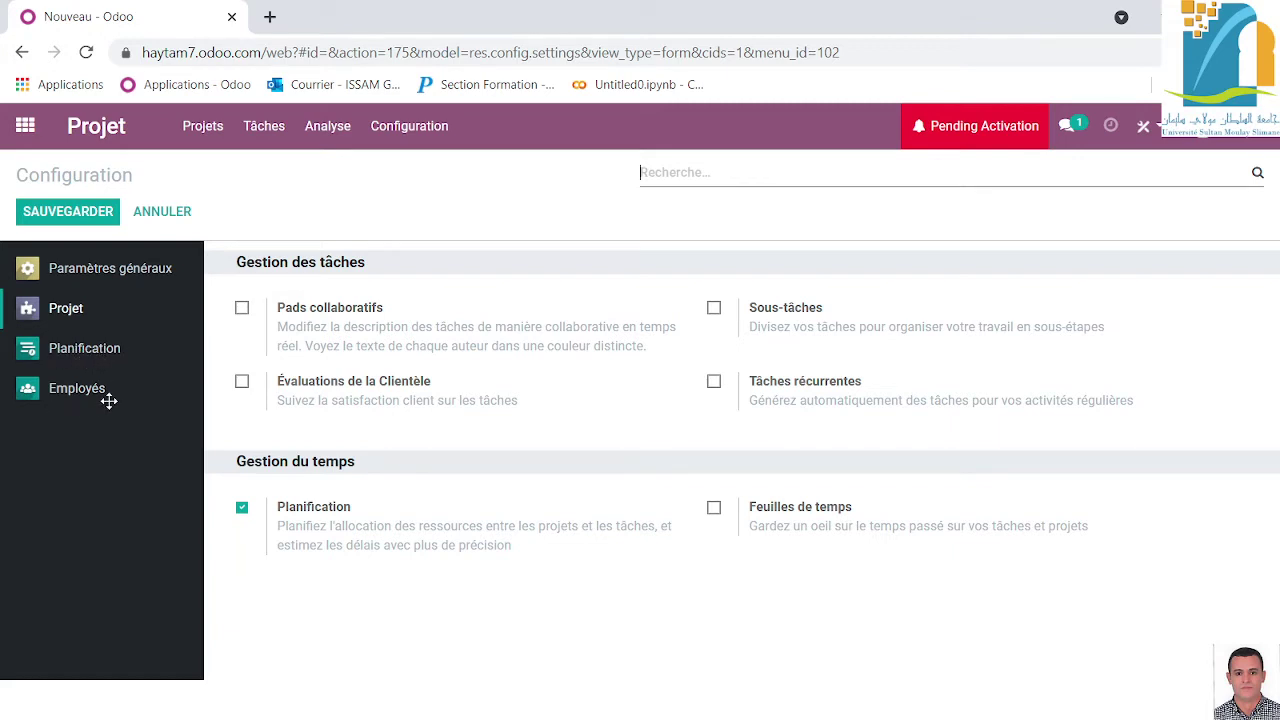
Open the employee planning for the planned hours of the task Achat des Tables.
left_click(202, 130)
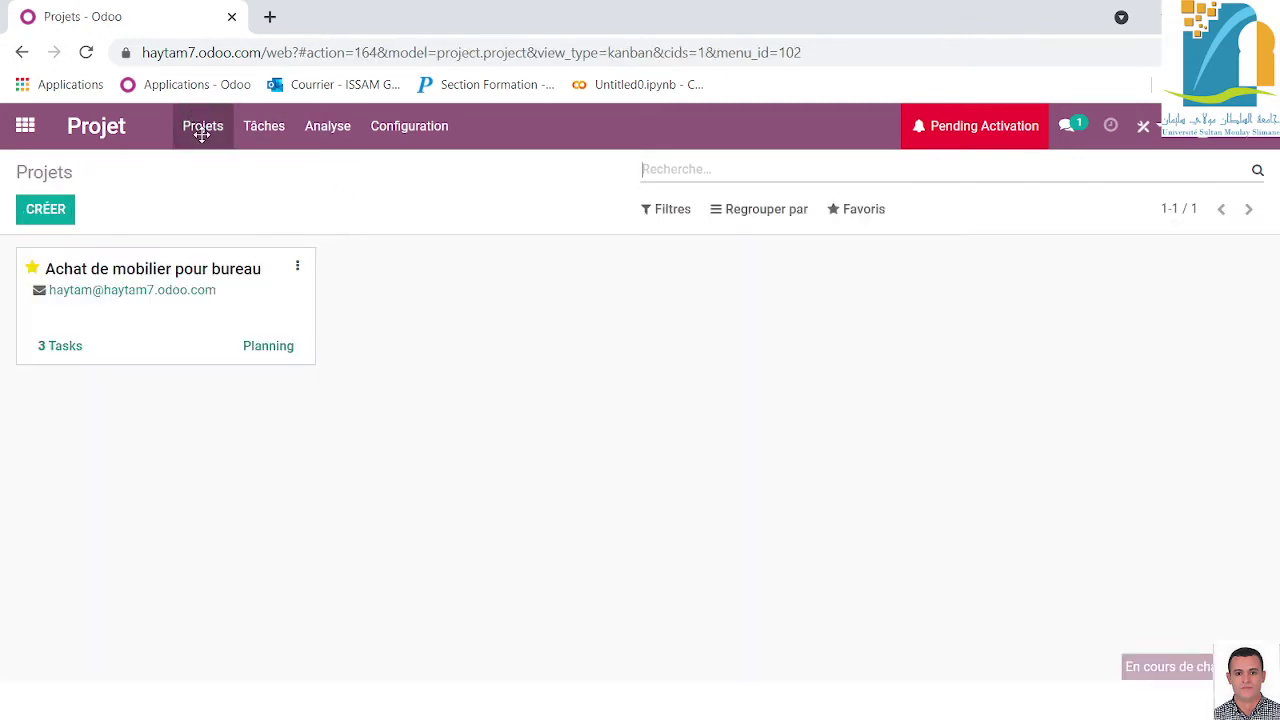
left_click(252, 126)
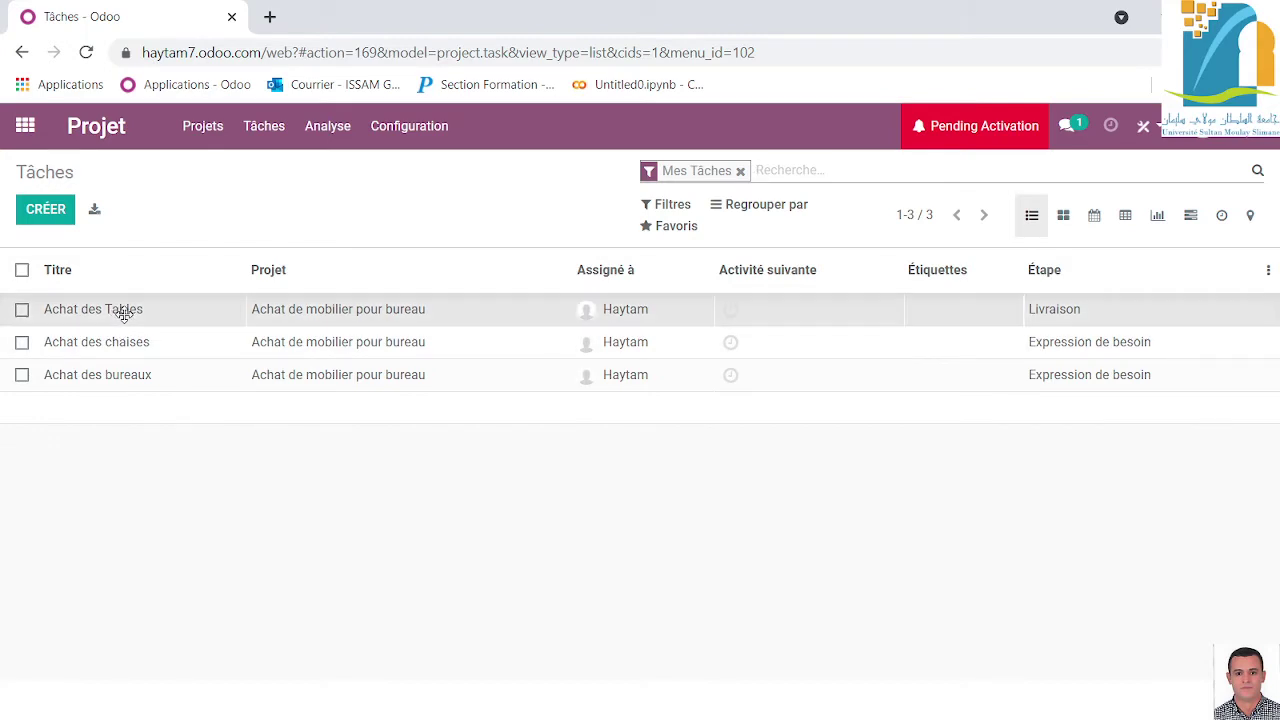
left_click(171, 311)
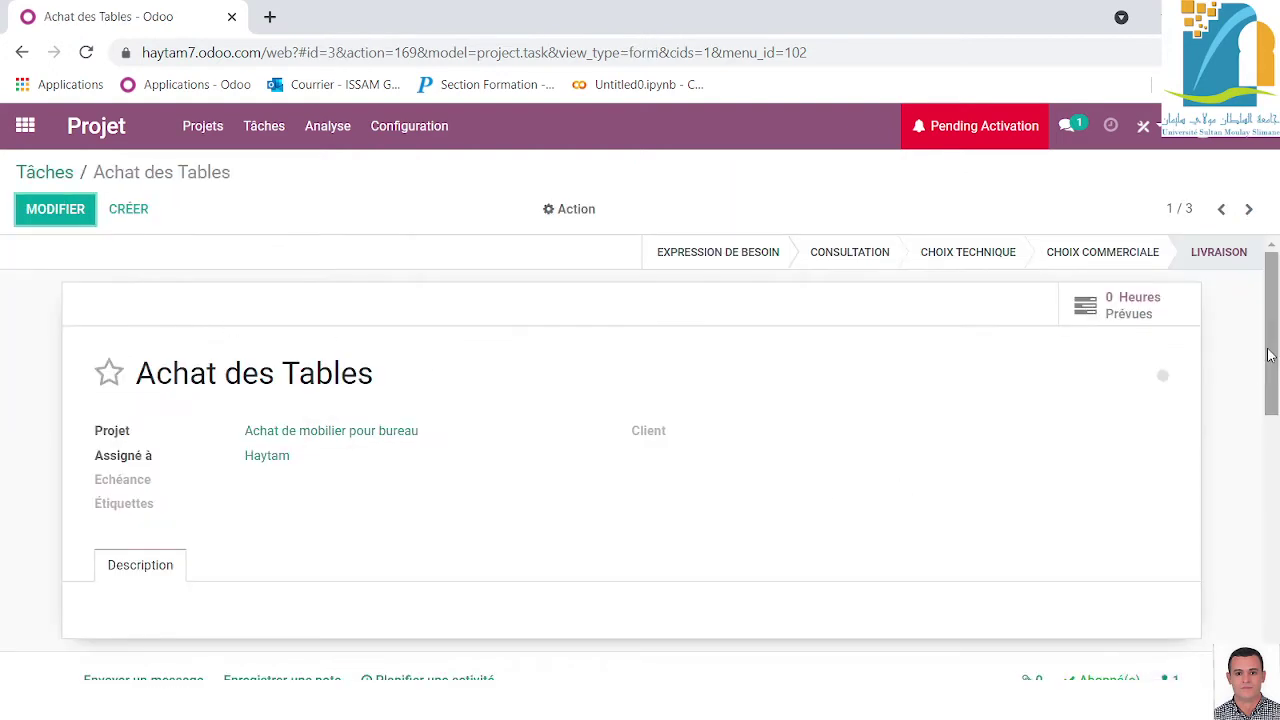
left_click(1127, 311)
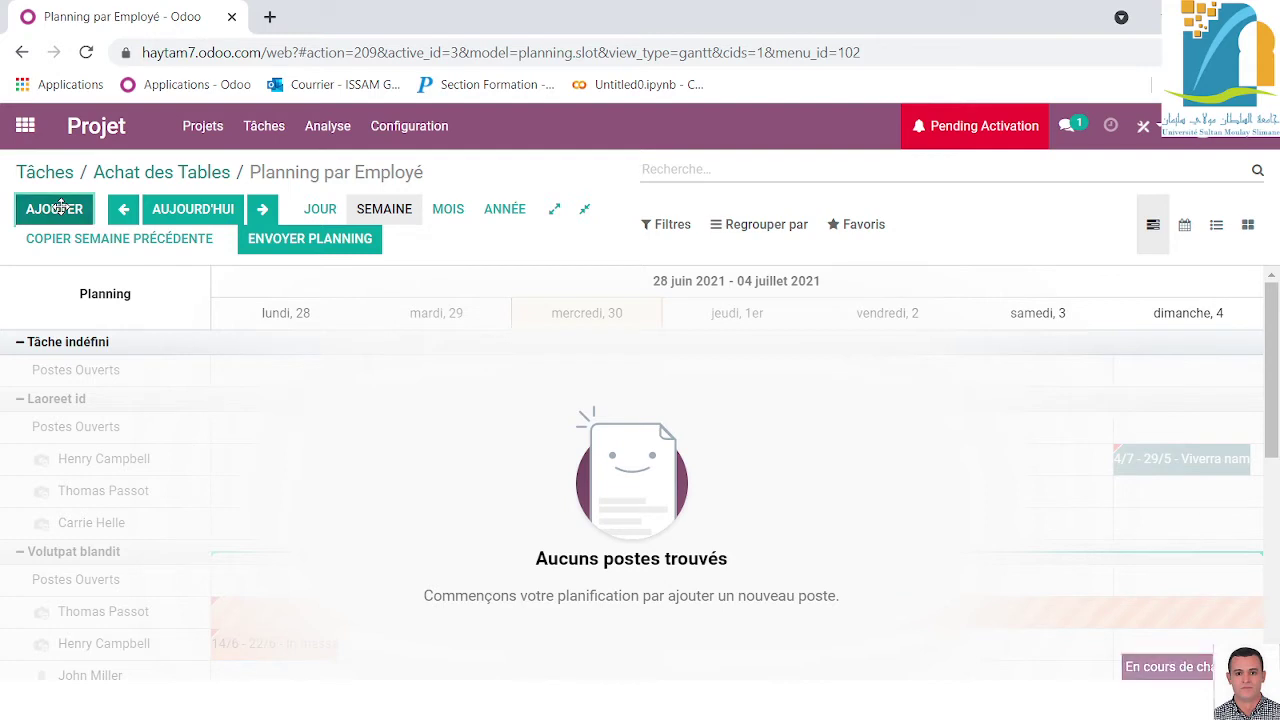
Add a shift for the Achat des Tables task, assigning the available employee and creating the role Chef de projet.
left_click(58, 209)
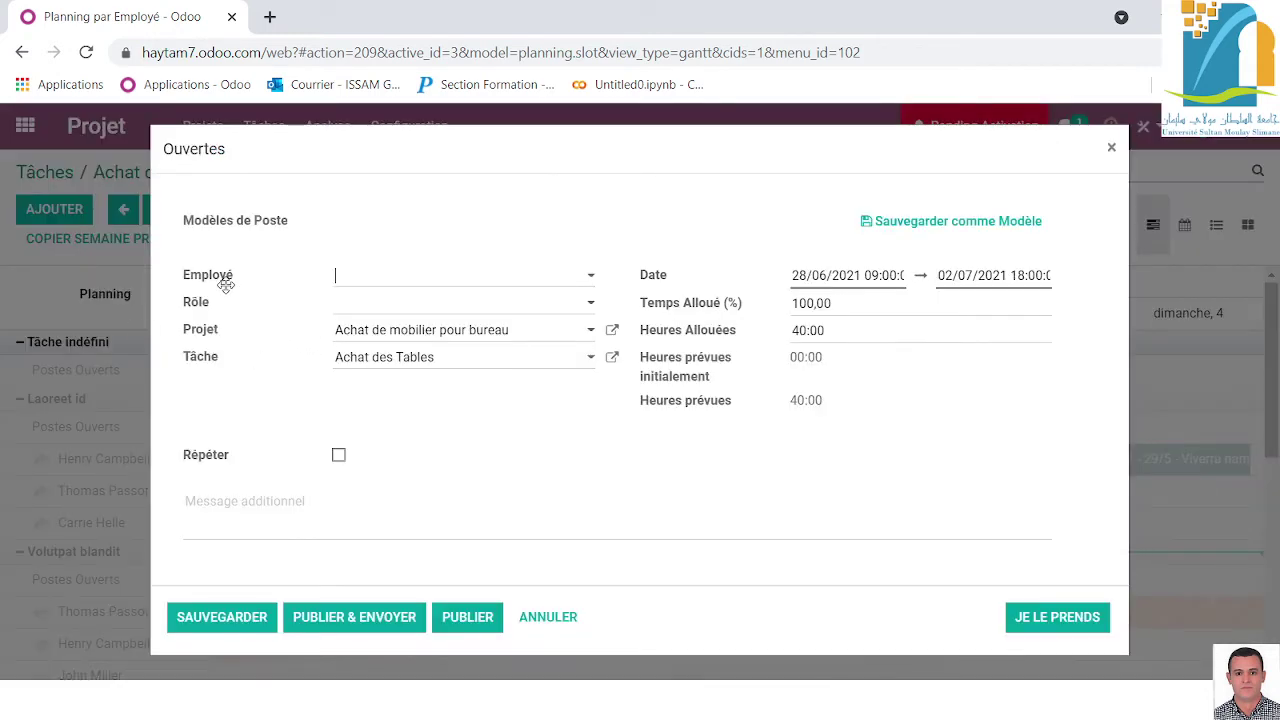
left_click(590, 276)
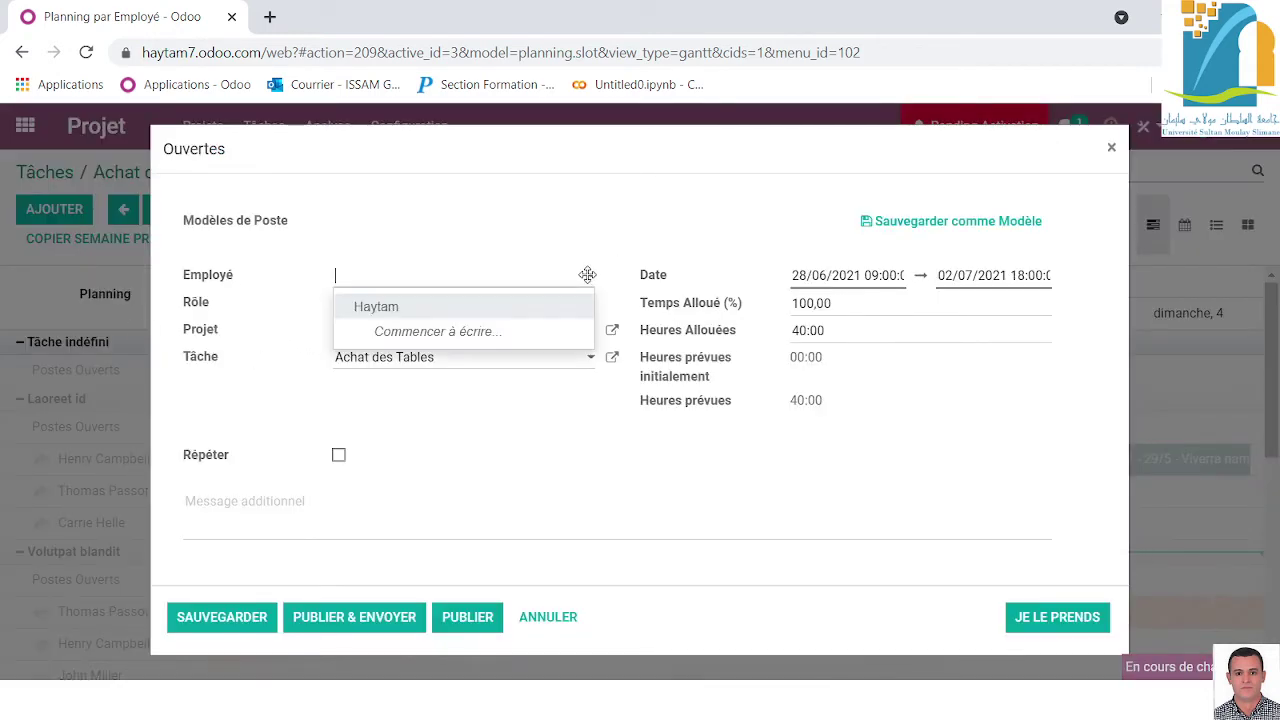
left_click(389, 307)
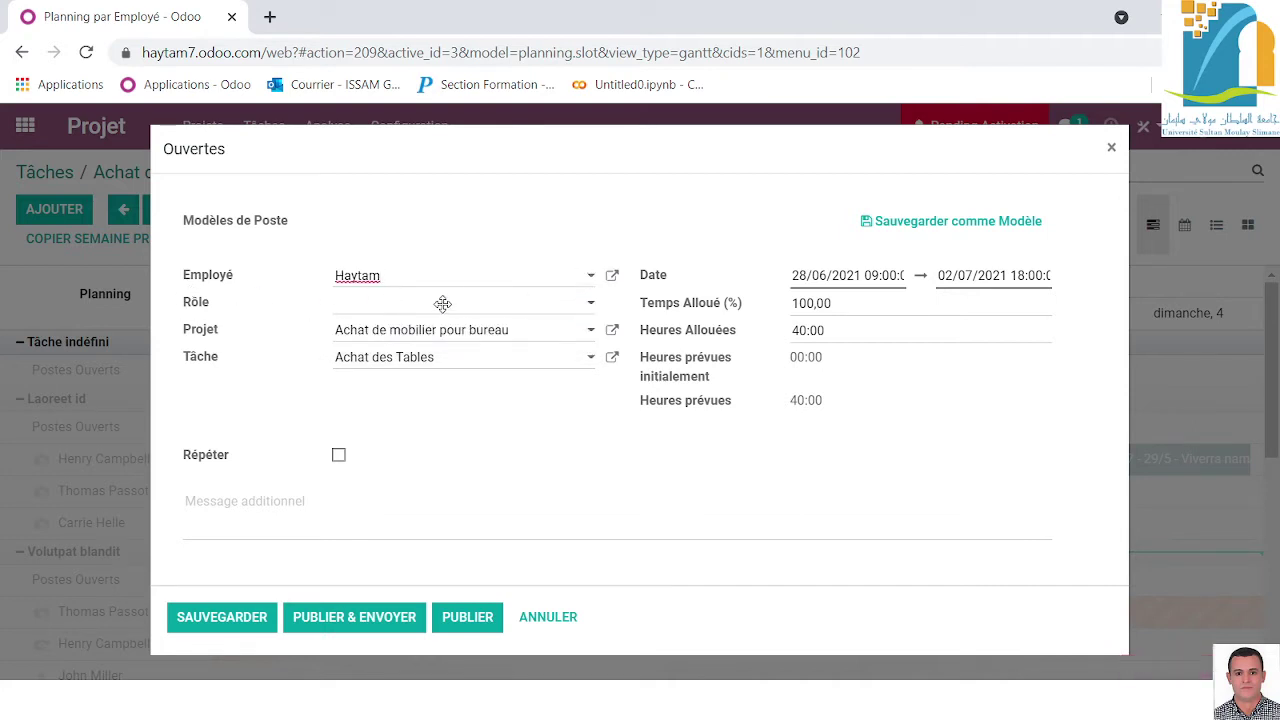
left_click(557, 305)
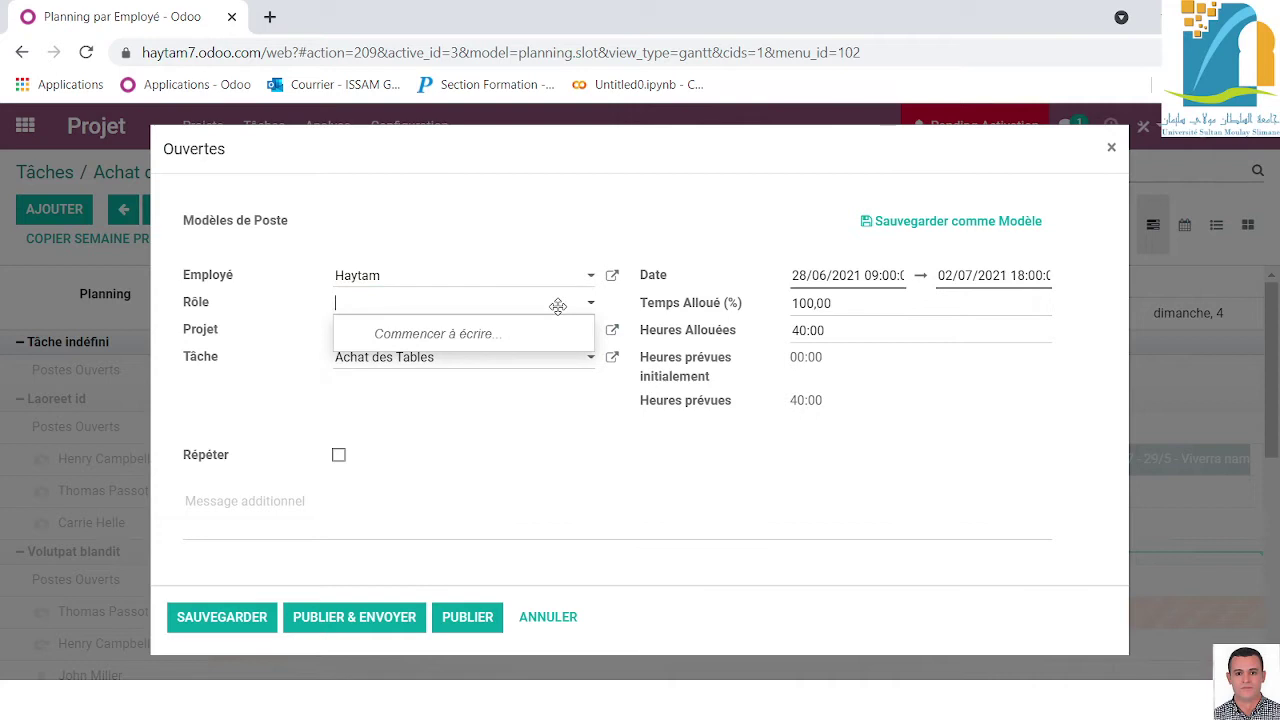
type("C")
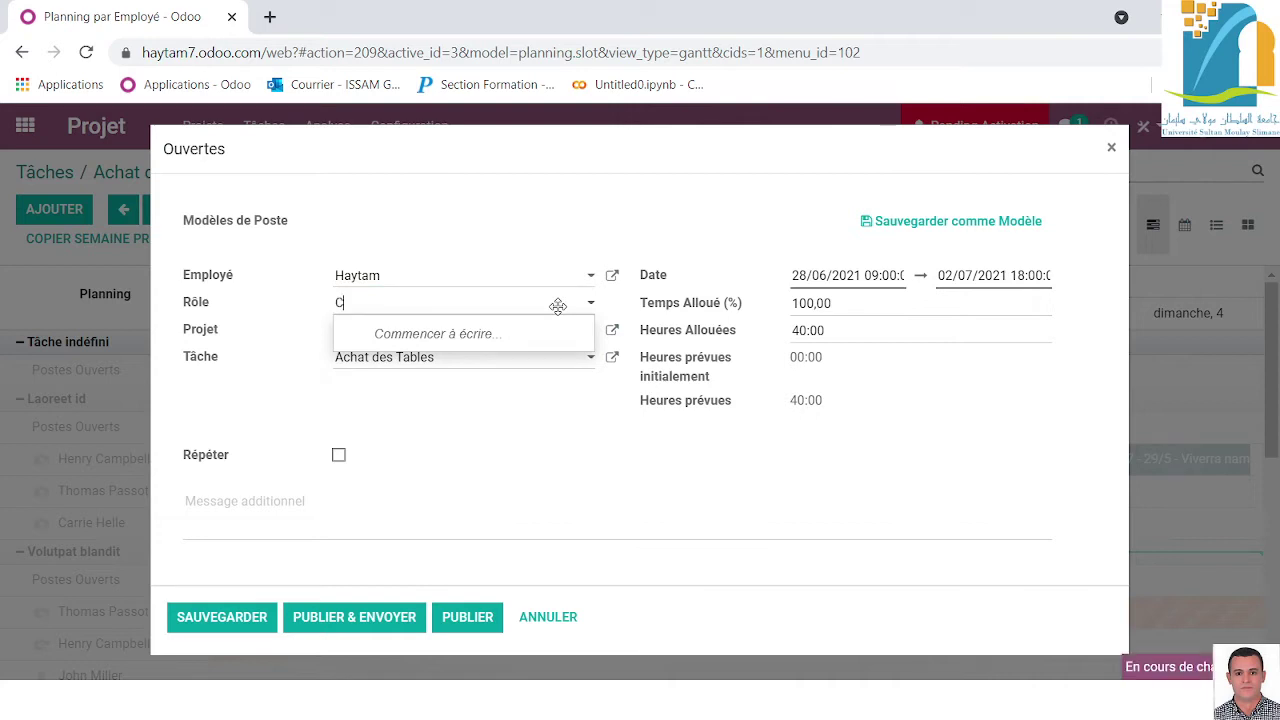
type("hef de projet")
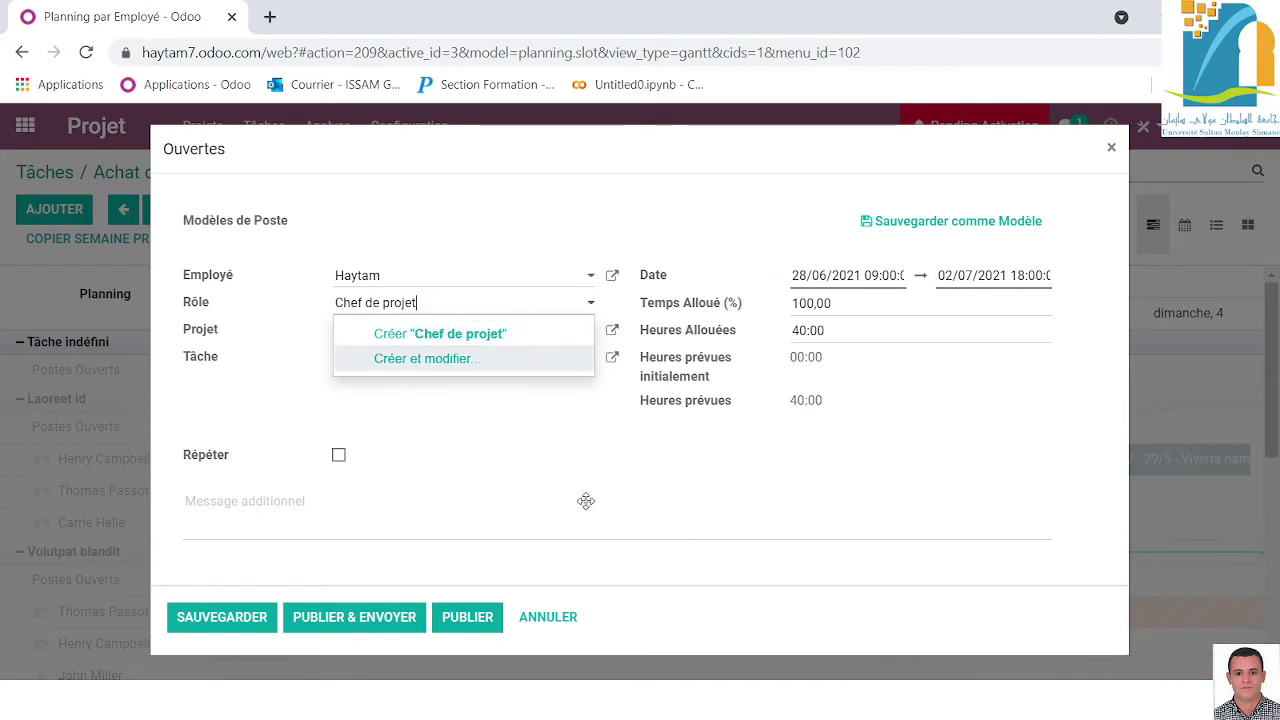
left_click(562, 481)
left_click(350, 255)
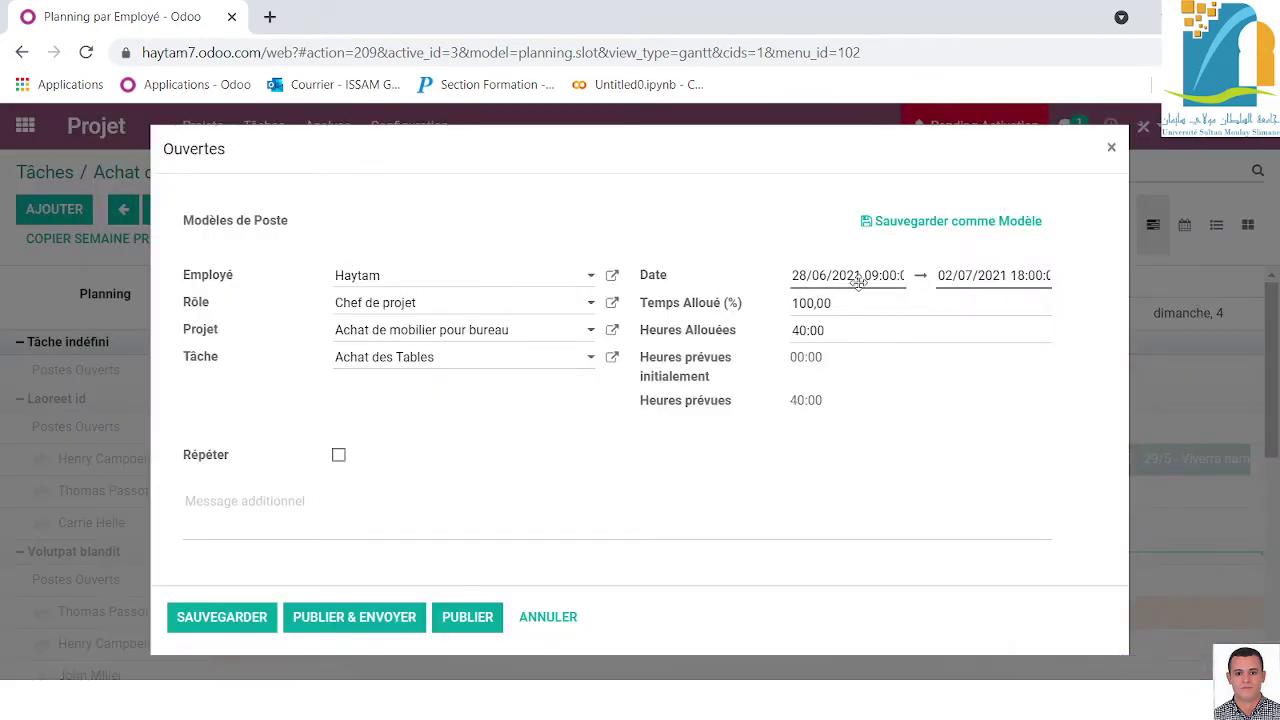
Set the shift's dates from 30/06/2021 to 30/07/2021 and save the shift.
left_click(818, 277)
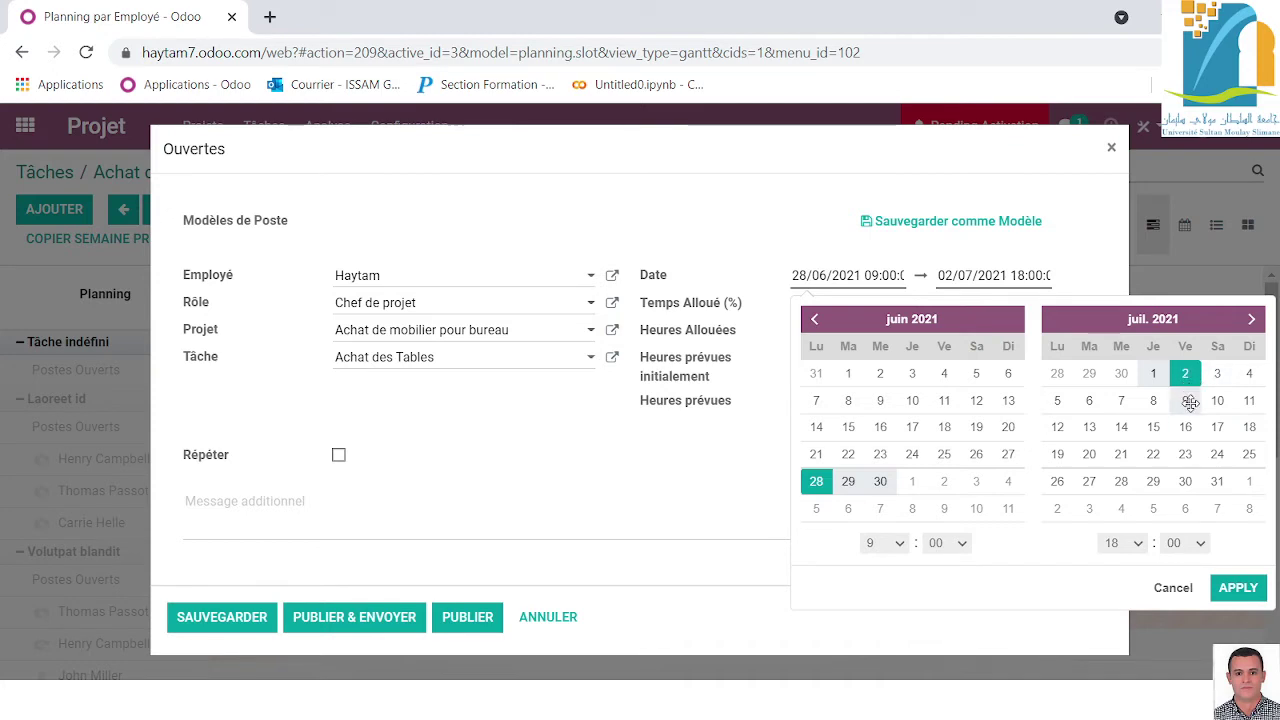
left_click(1185, 482)
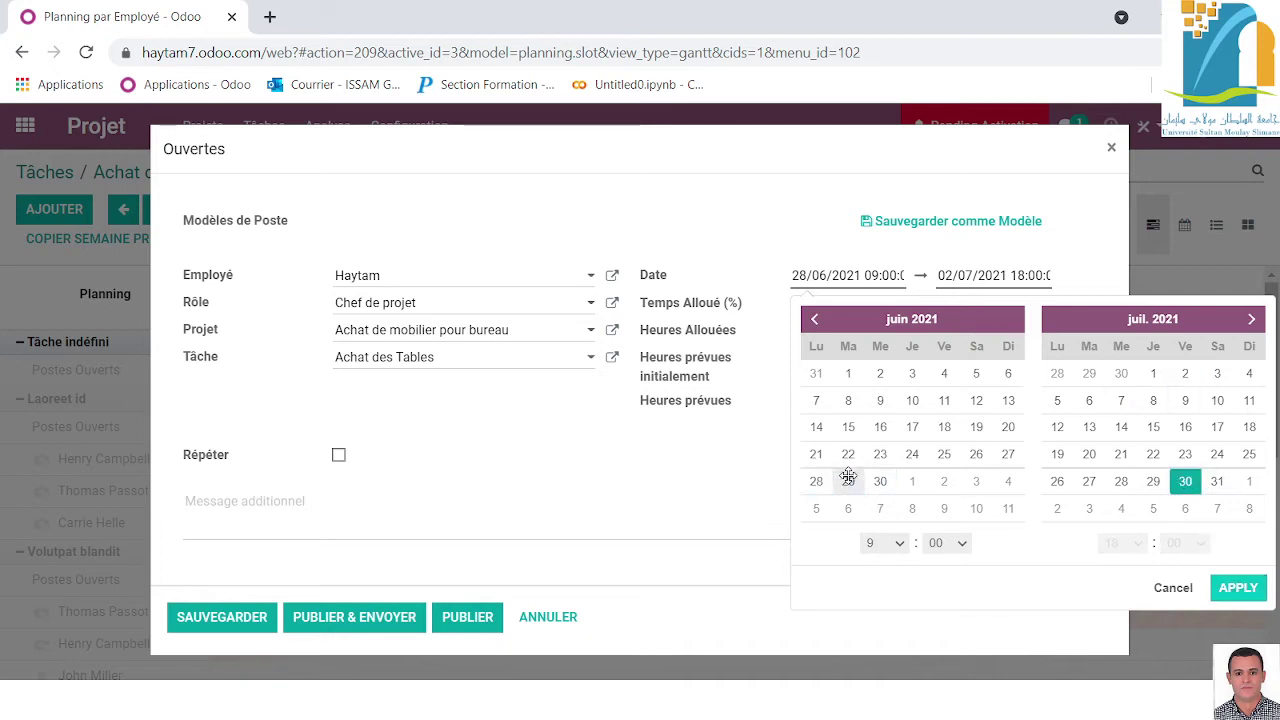
left_click(818, 481)
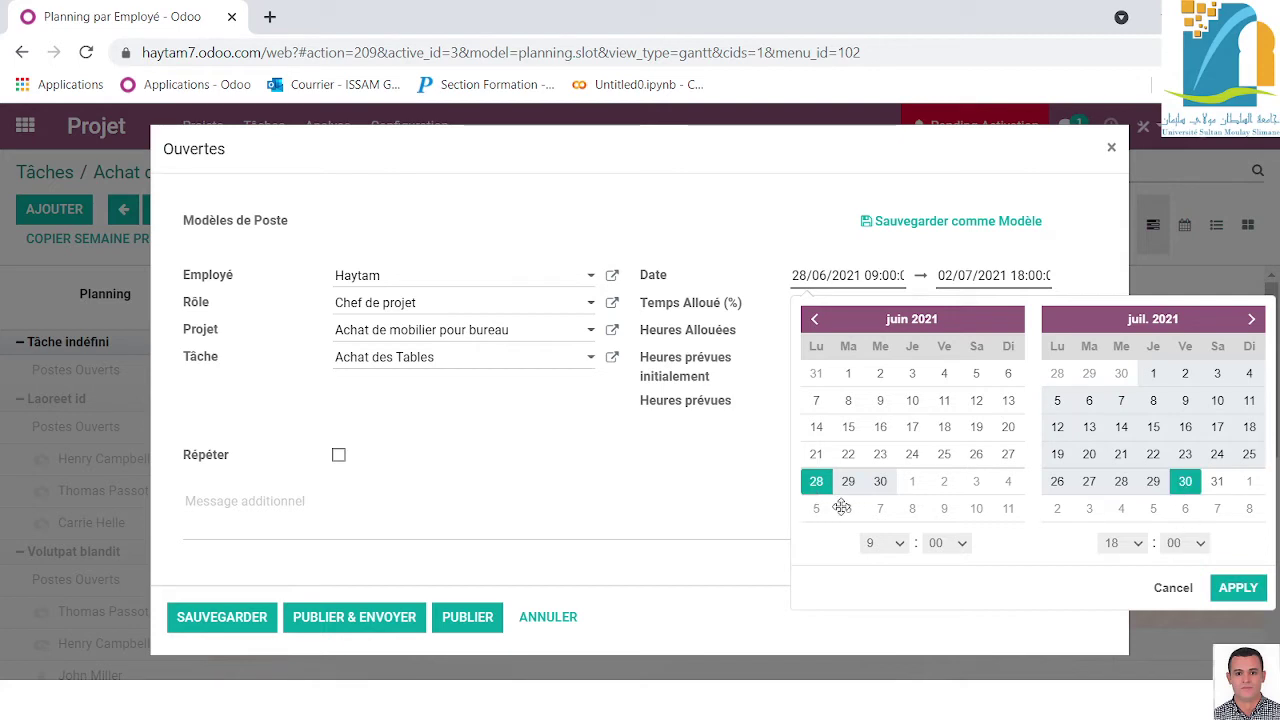
left_click(881, 481)
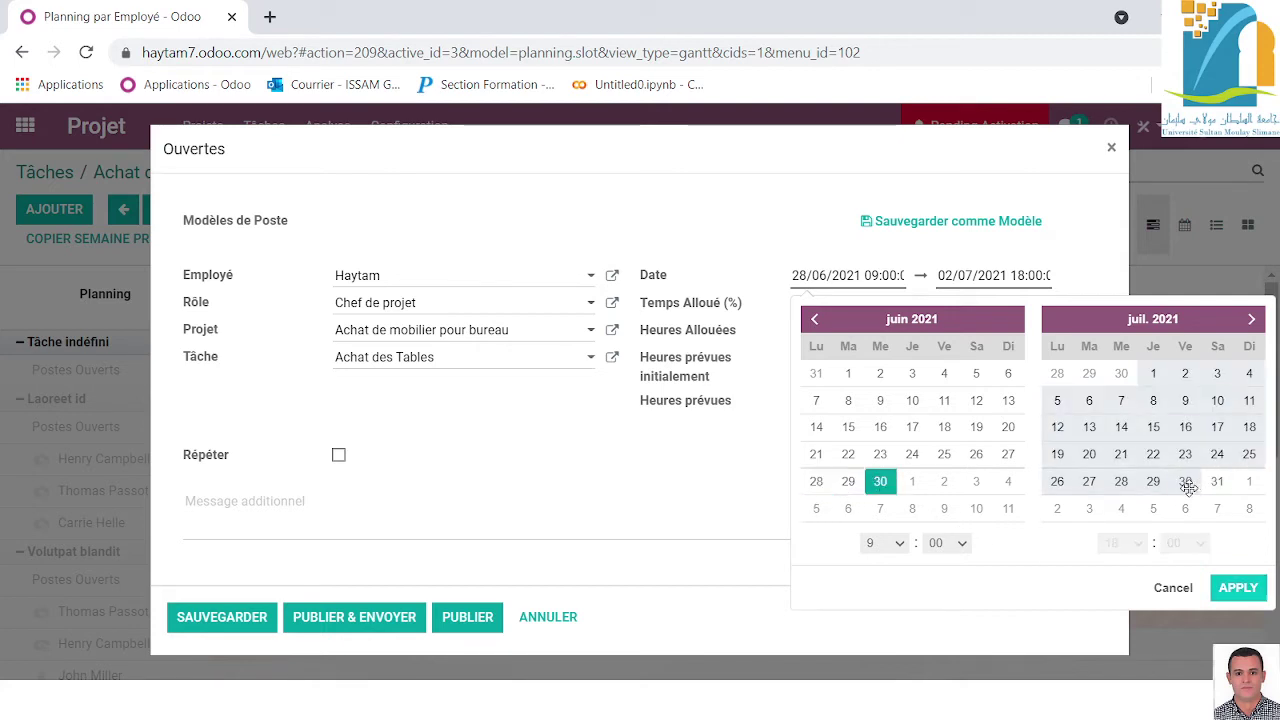
left_click(1185, 482)
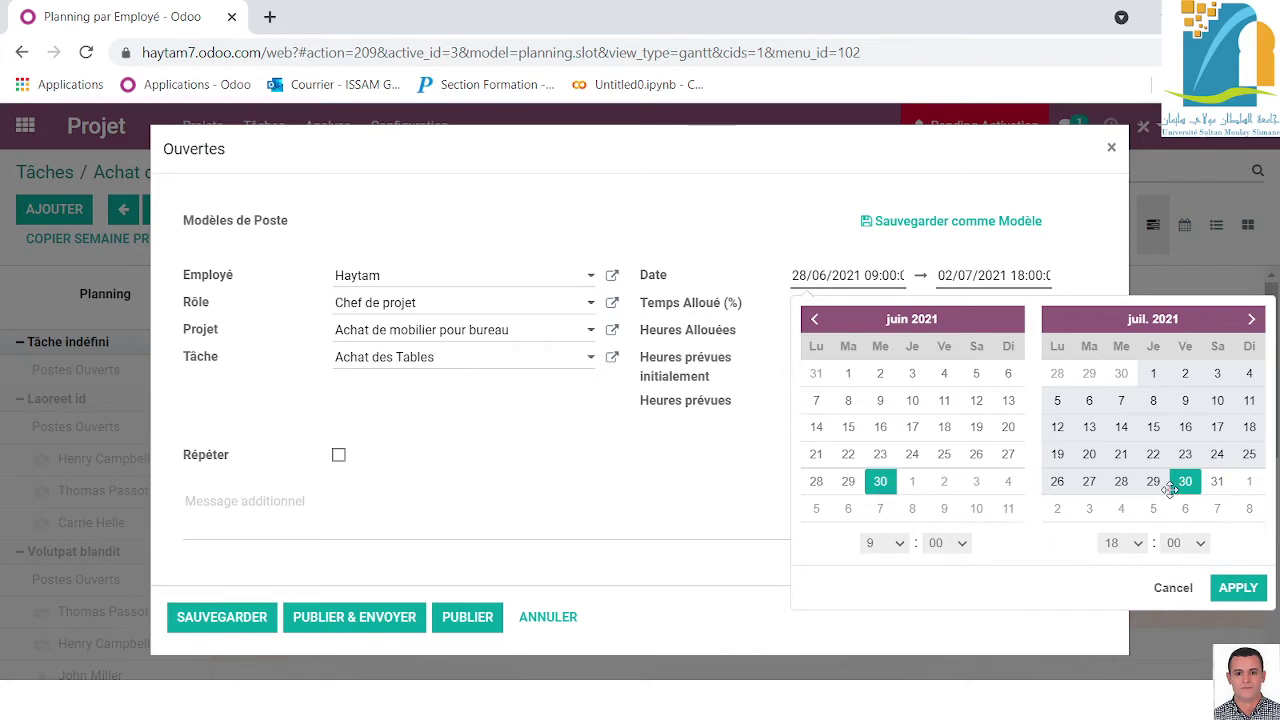
left_click(1236, 590)
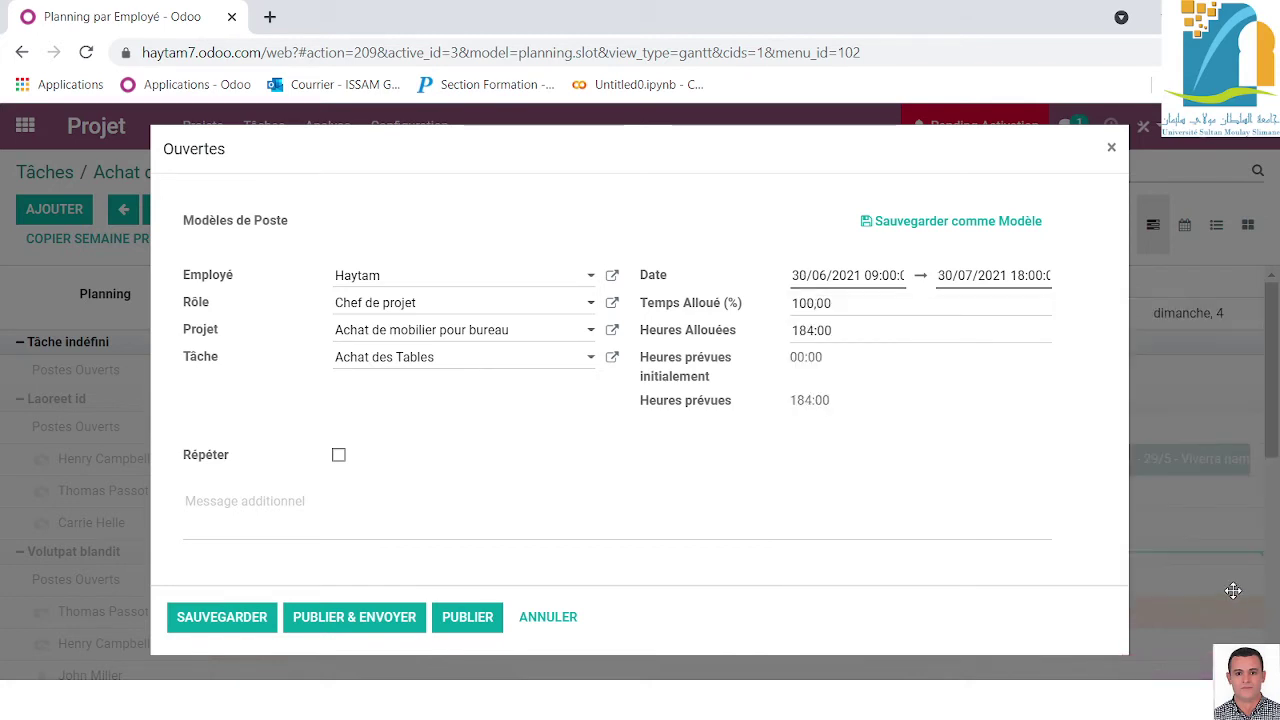
left_click(216, 630)
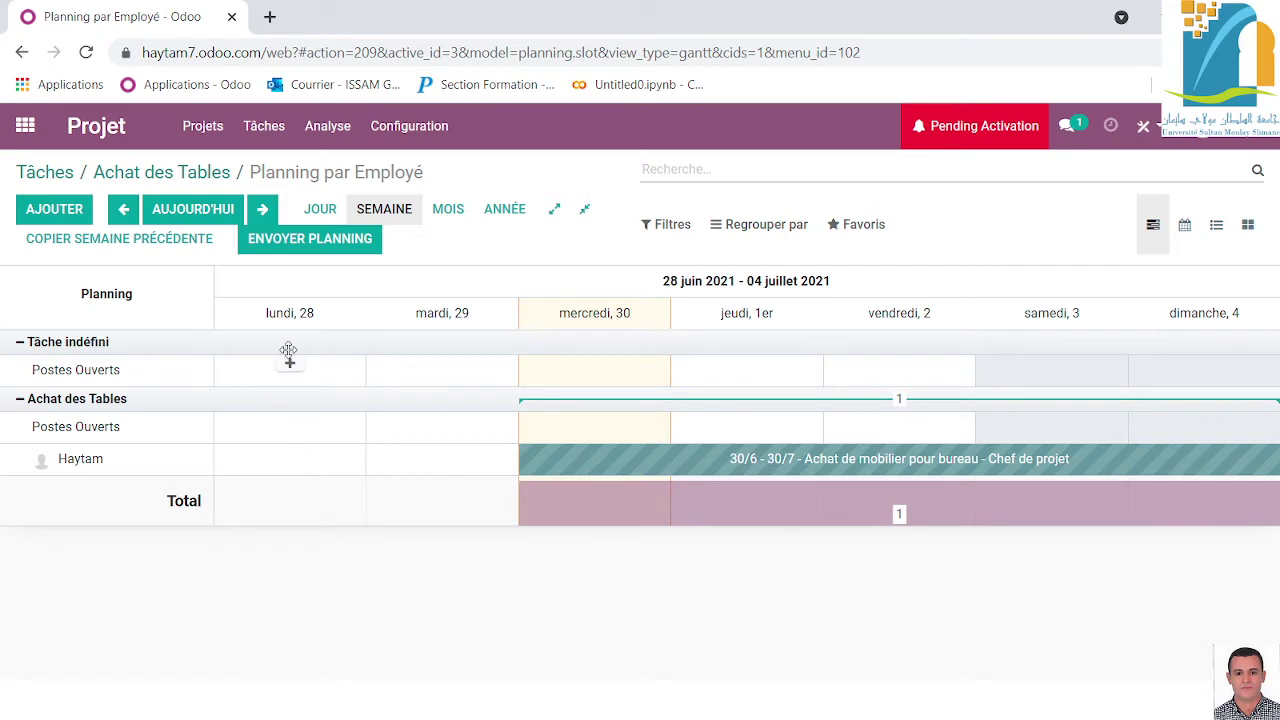
Examine the Achat des Tables shift in the planning's day, week, month and year views.
left_click(320, 212)
left_click(380, 210)
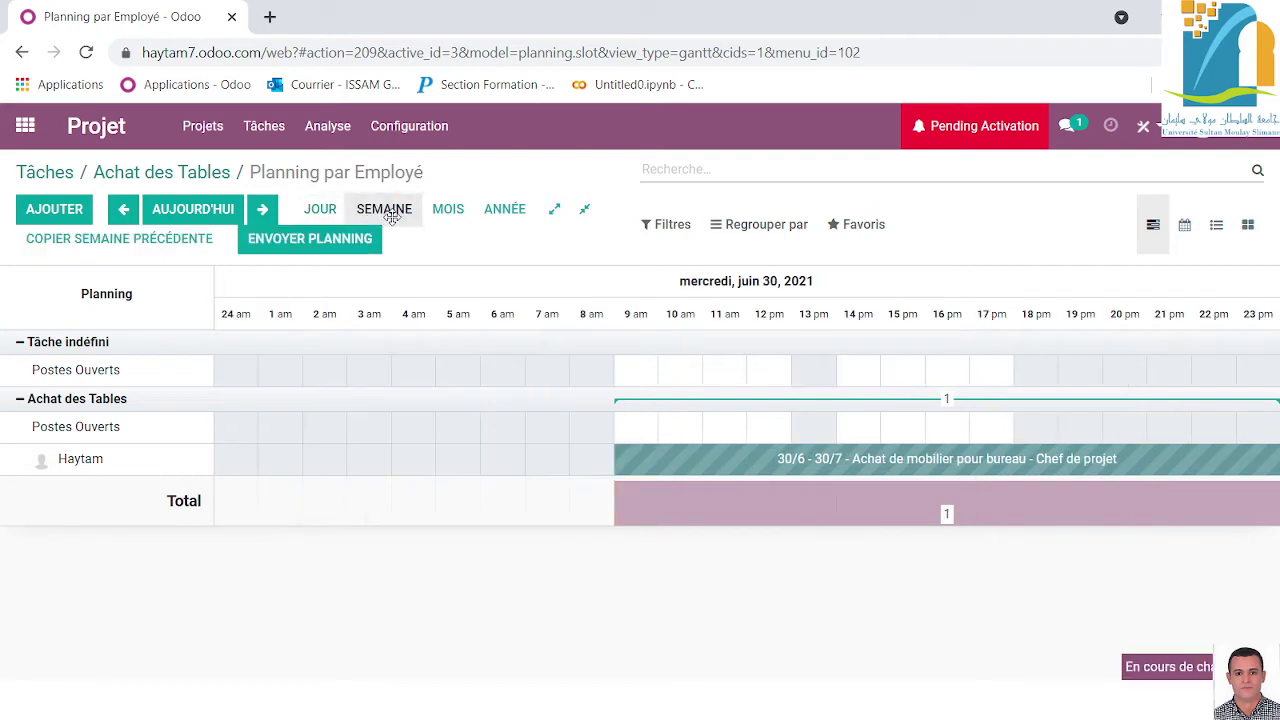
left_click(448, 212)
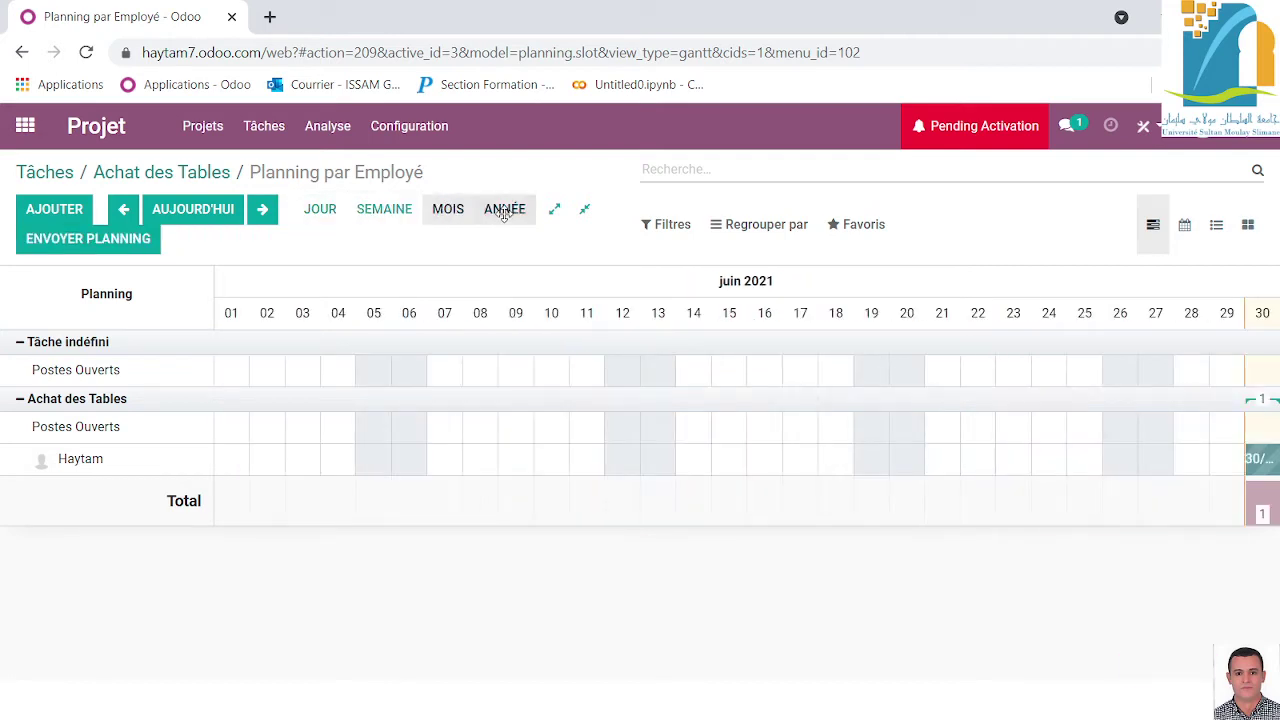
left_click(505, 212)
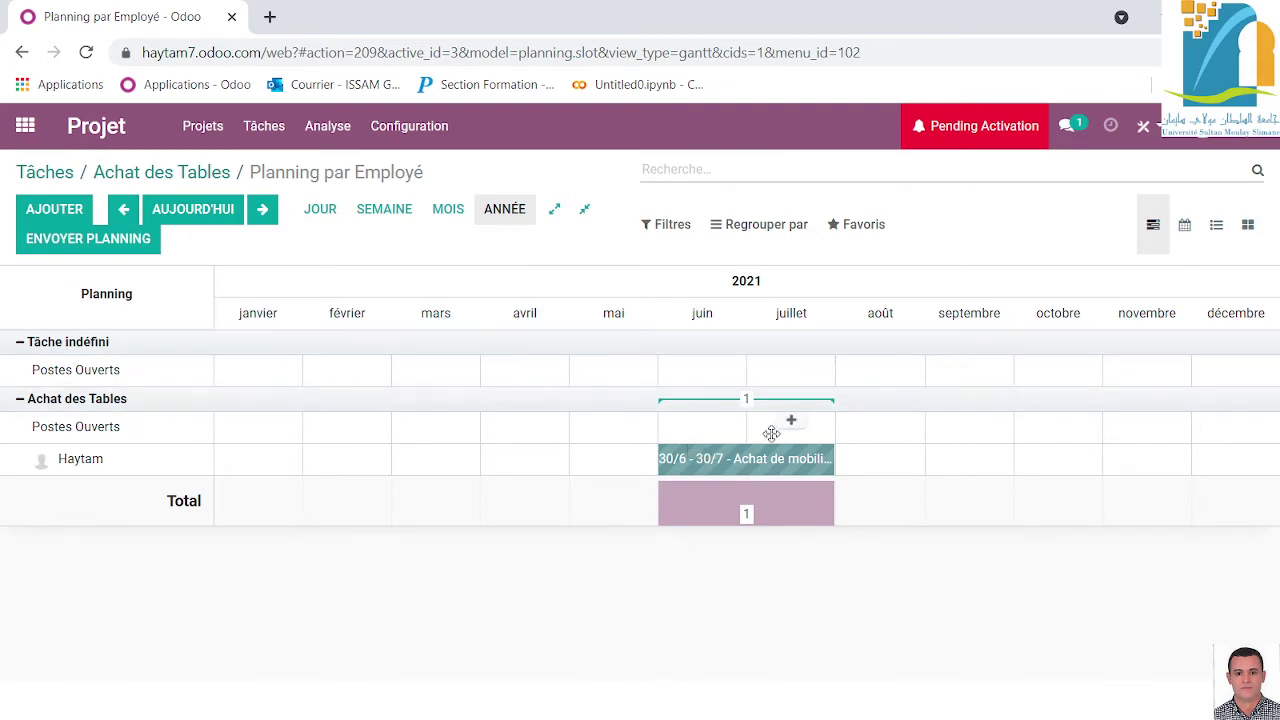
mouse_move(695, 476)
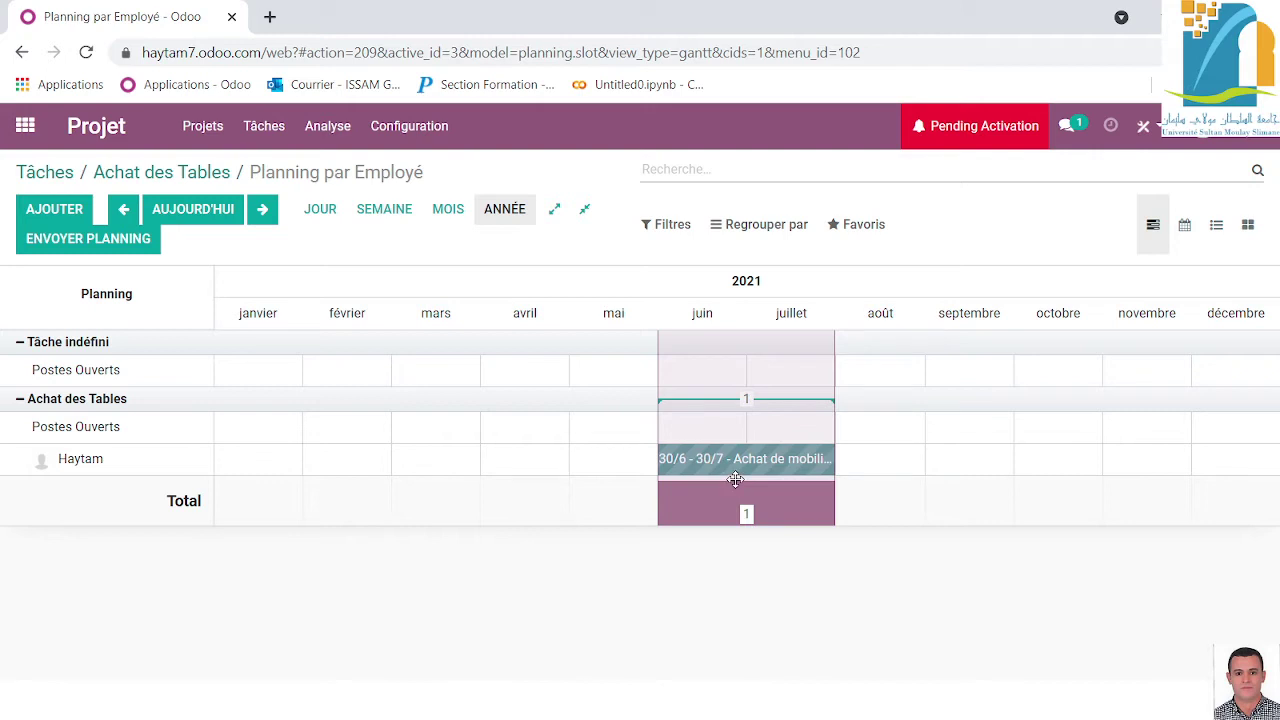
Try to open the employee planning for the planned hours of the task Achat des chaises.
left_click(247, 130)
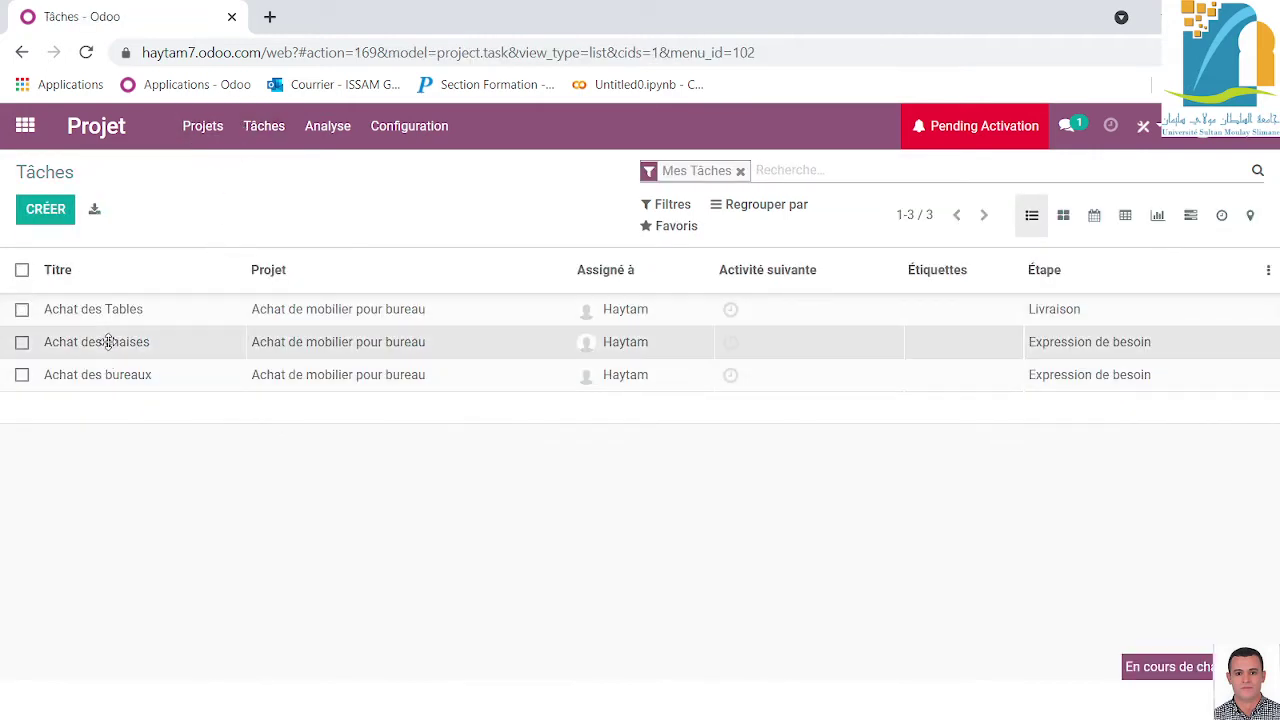
left_click(334, 343)
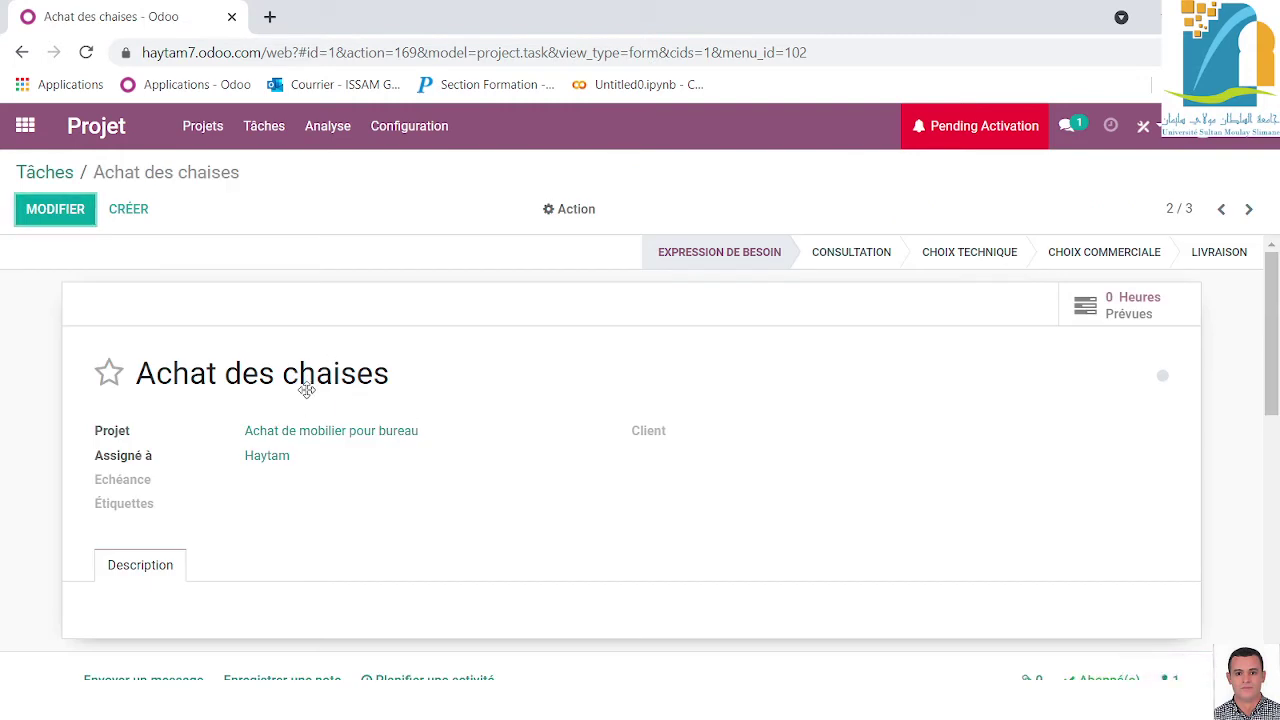
left_click(1145, 300)
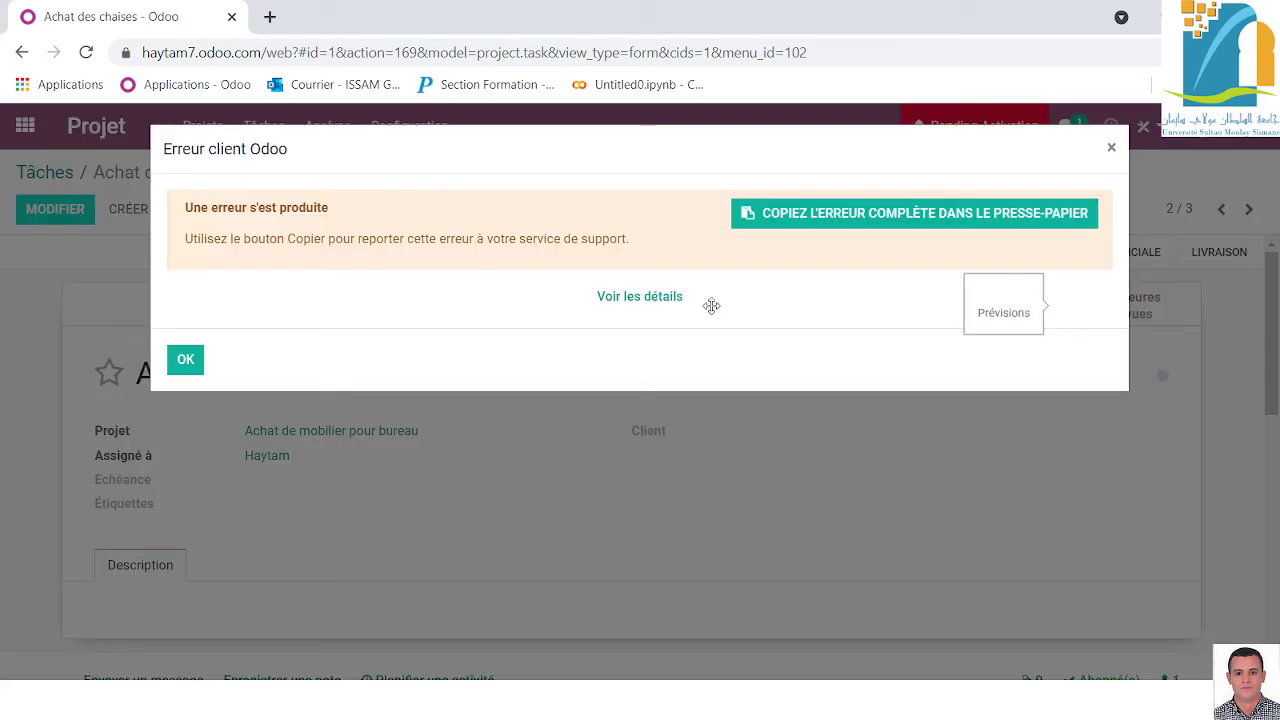
left_click(186, 361)
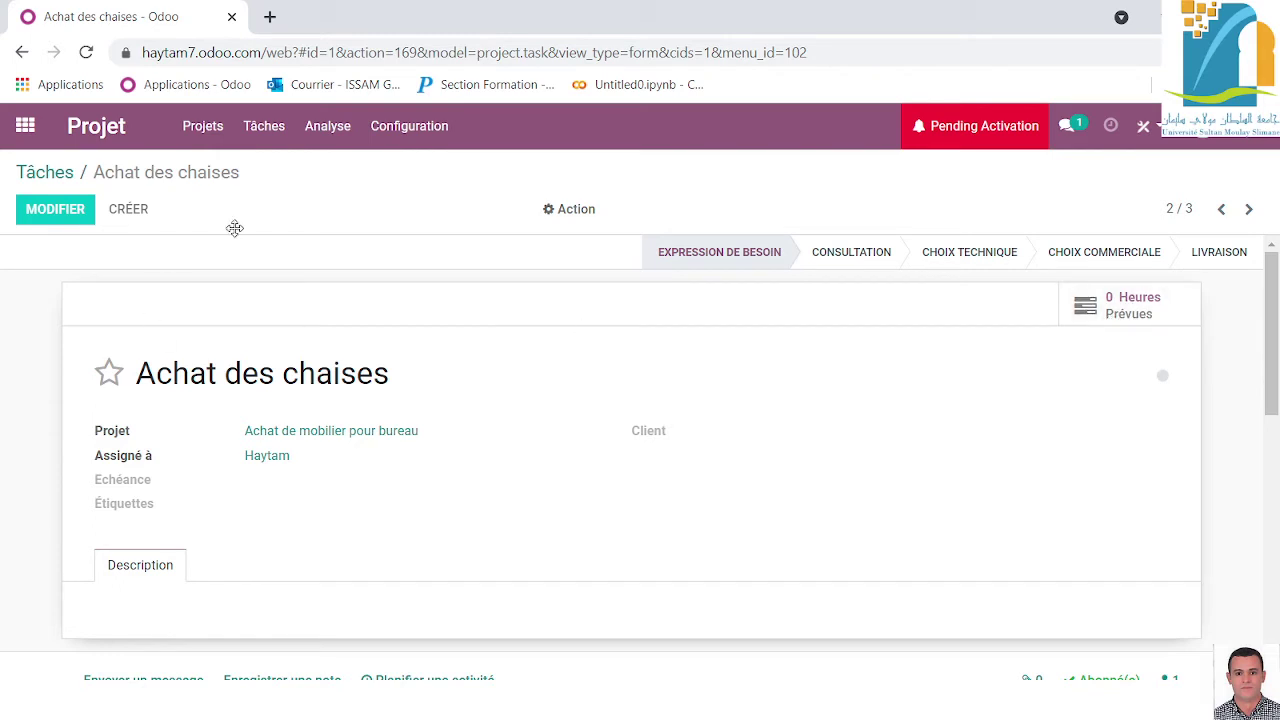
Reopen the task Achat des chaises from the task list and open its employee planning.
left_click(264, 128)
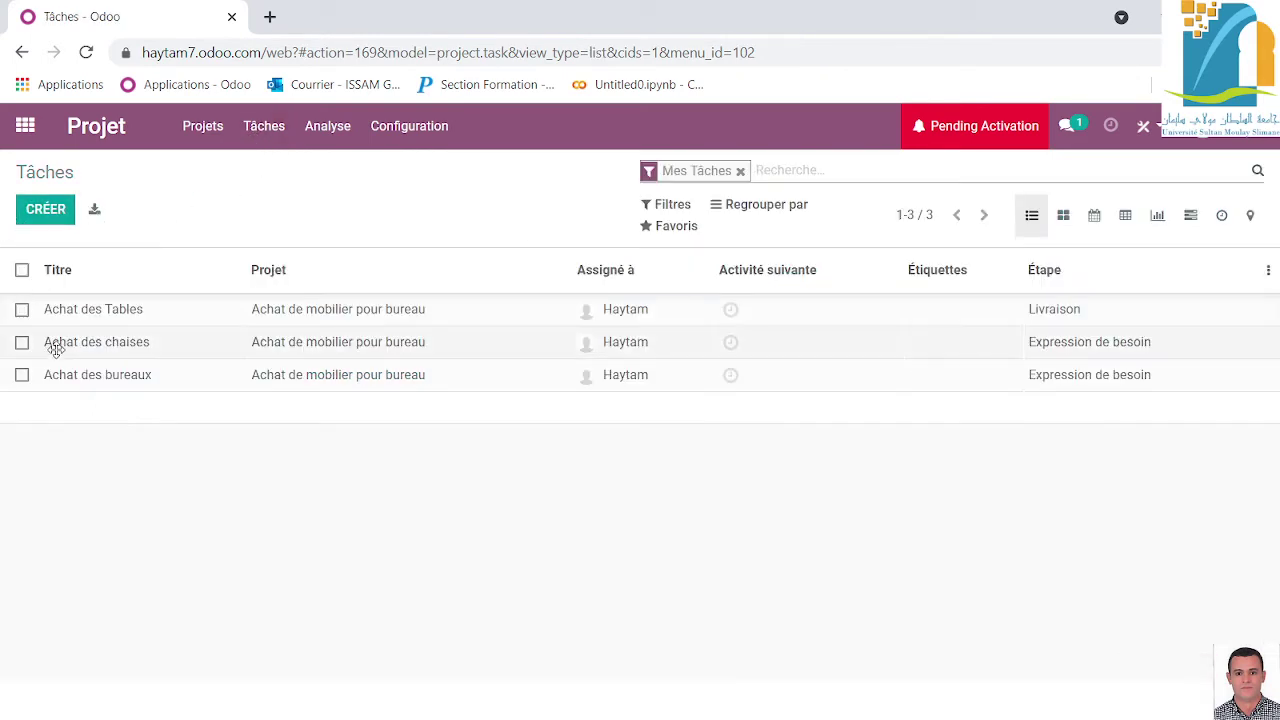
left_click(109, 351)
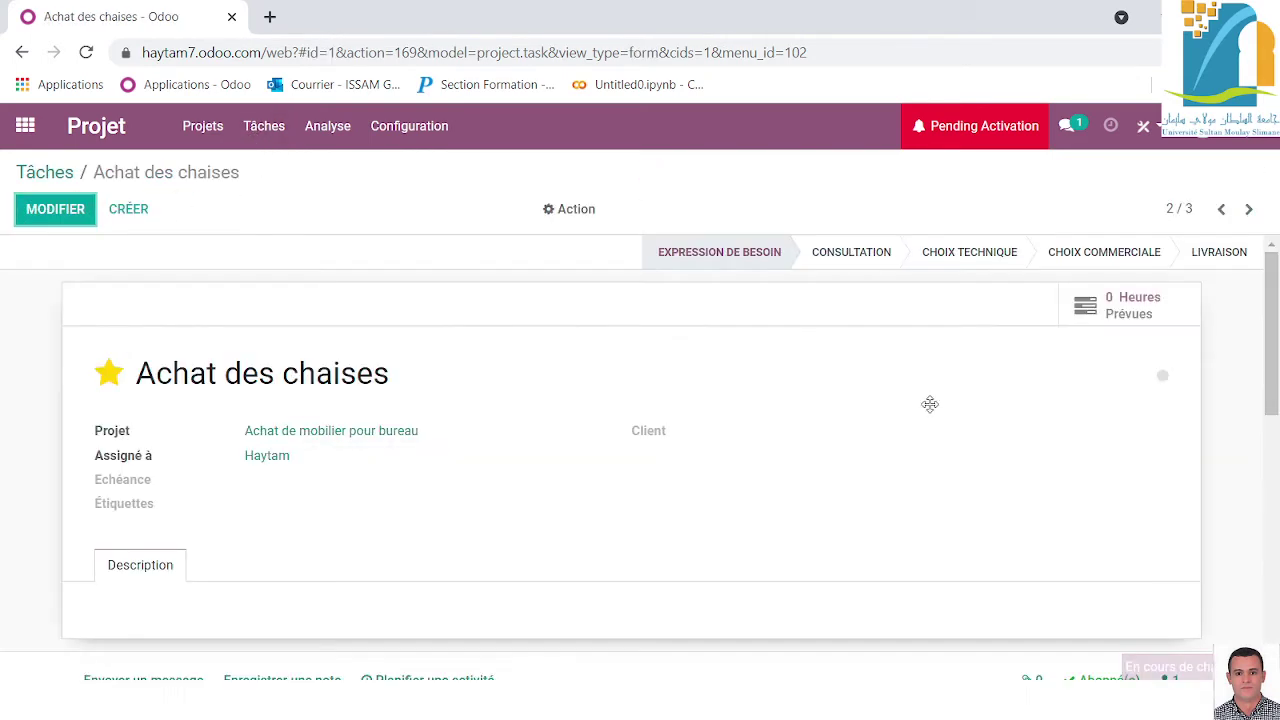
left_click(1140, 310)
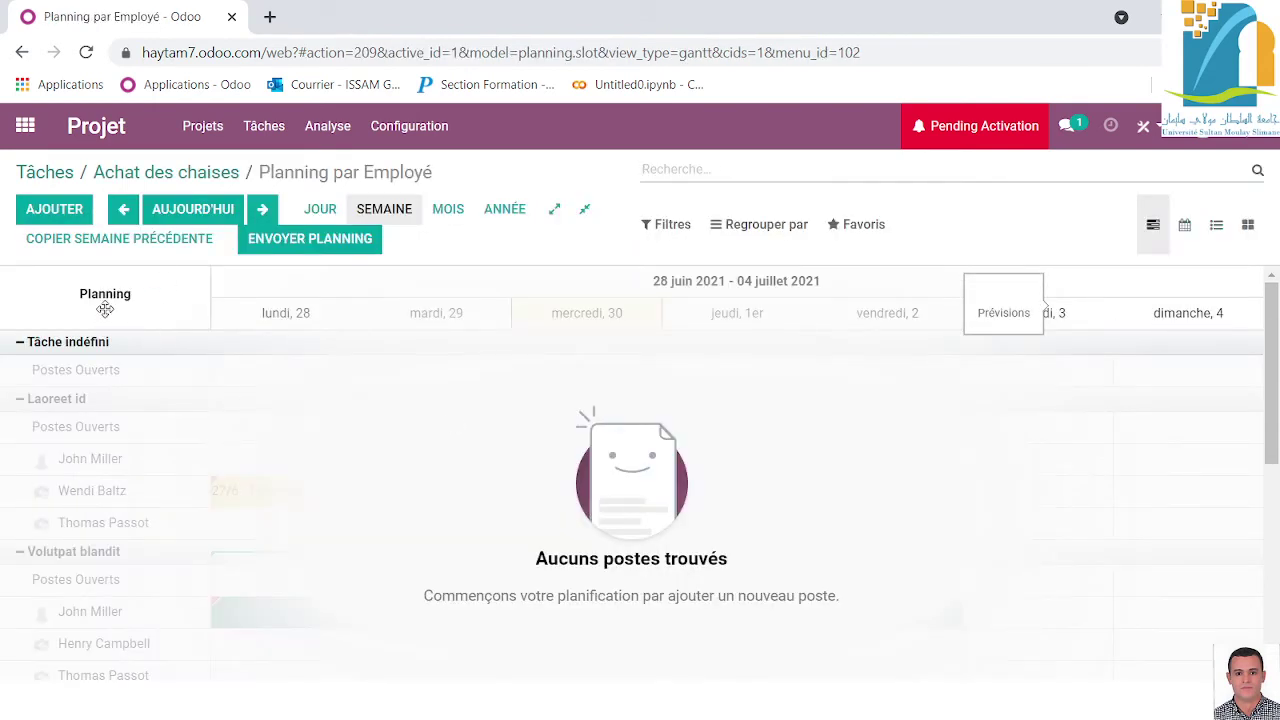
Add a shift for the Achat des chaises task with the available employee and the role Chef de projet.
left_click(45, 212)
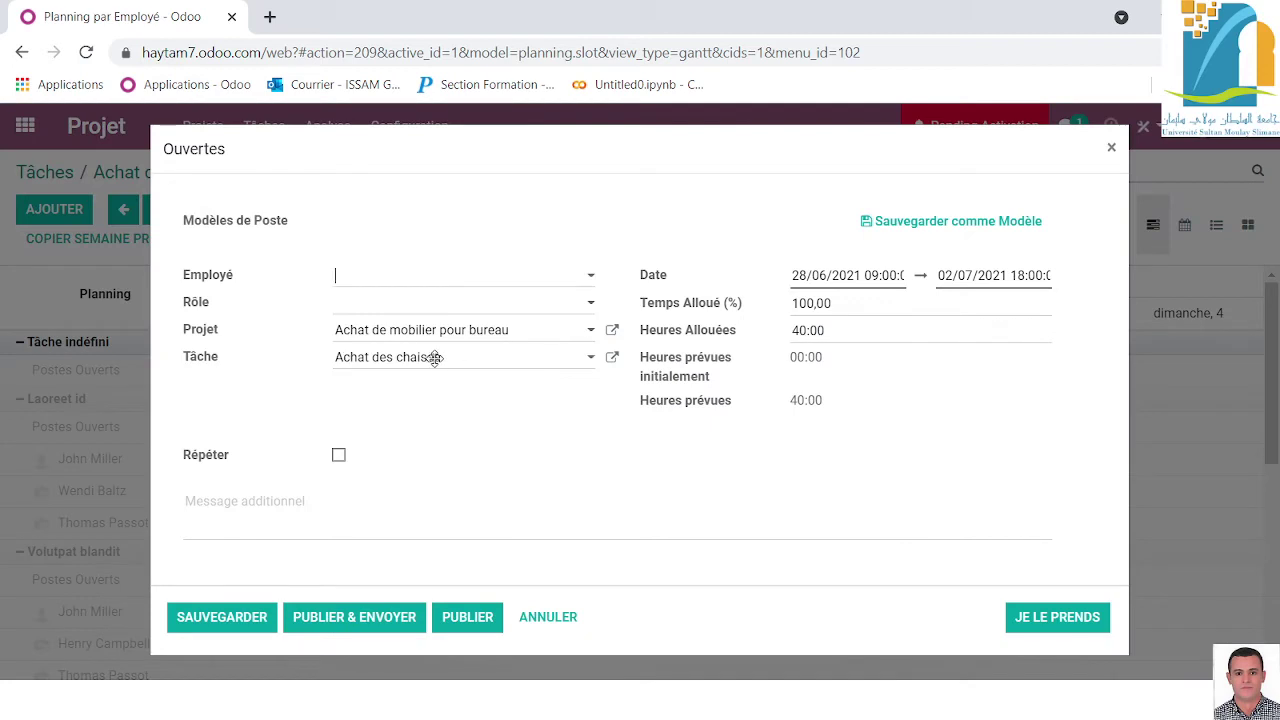
left_click(592, 276)
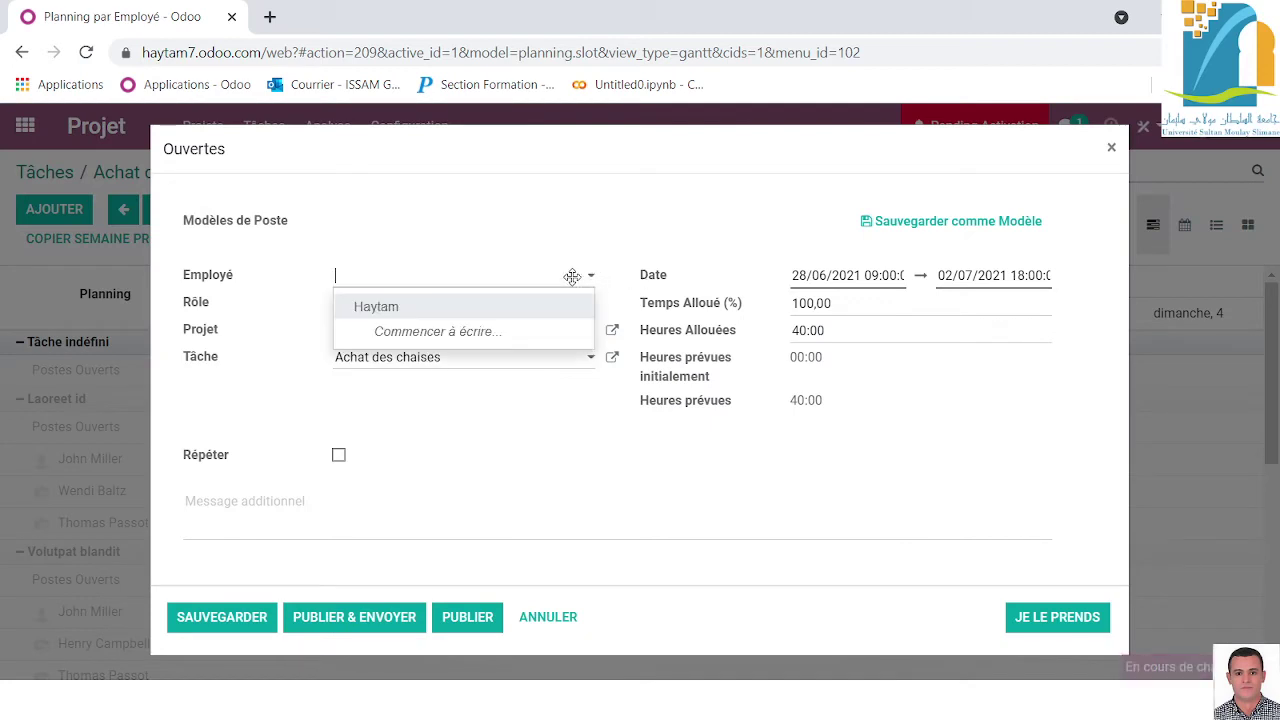
left_click(360, 307)
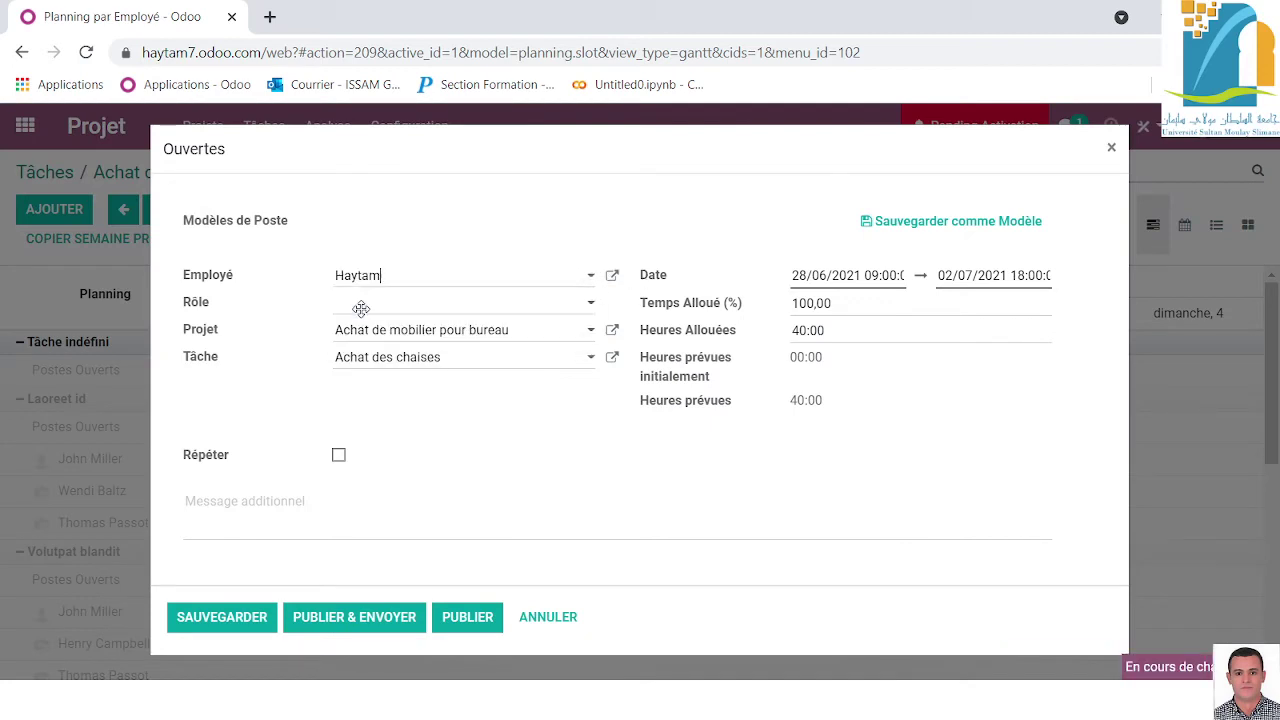
left_click(590, 302)
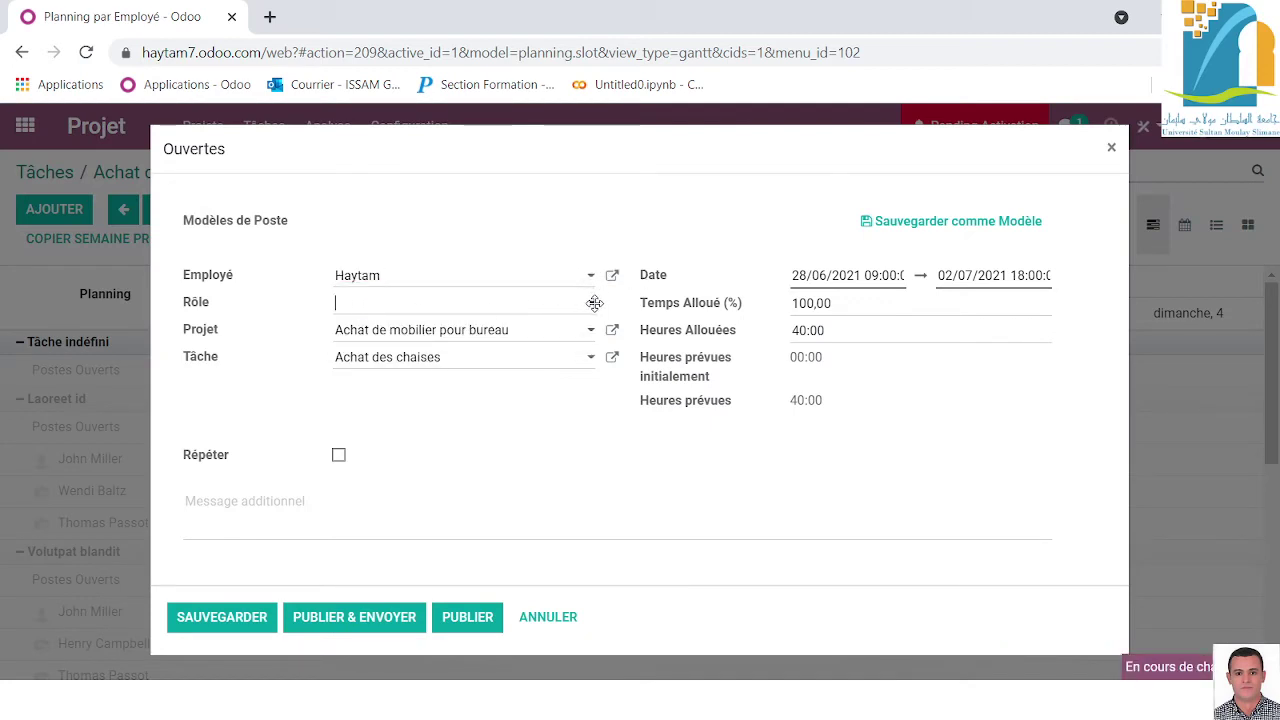
left_click(396, 337)
Set the Achat des chaises shift's dates from 19/07/2021 to 31/08/2021 and save the shift.
left_click(853, 275)
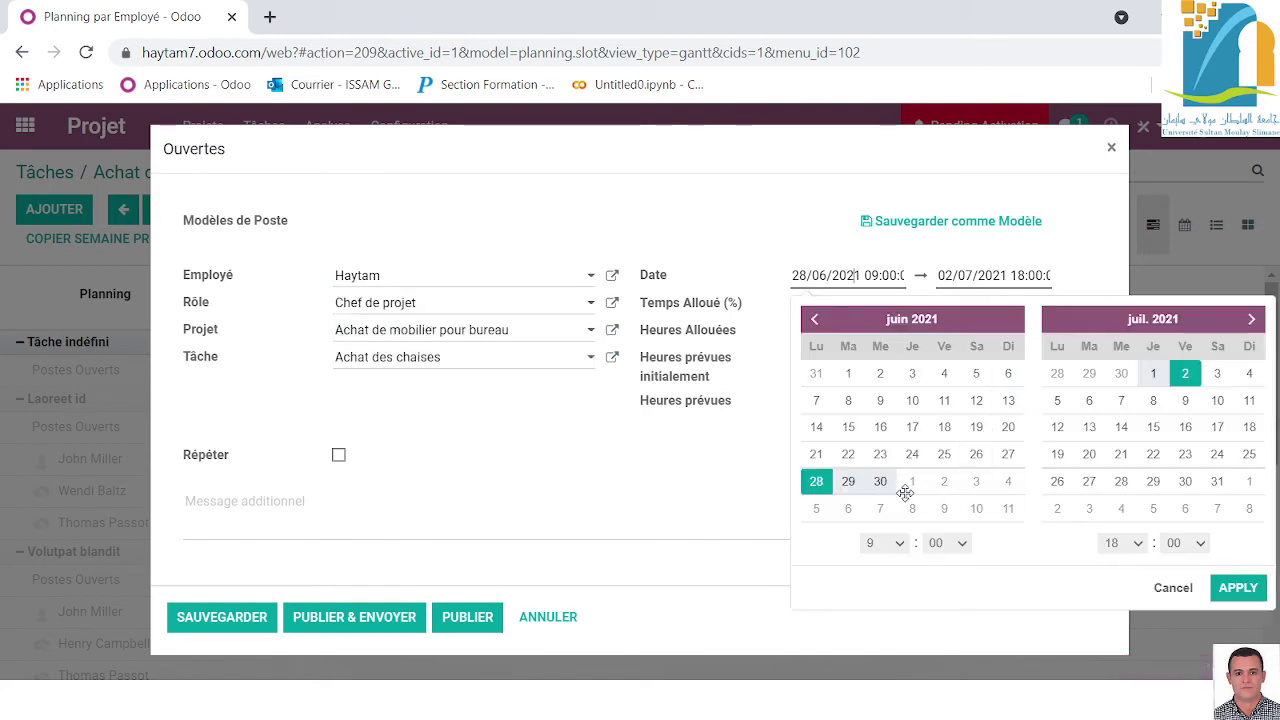
left_click(1060, 458)
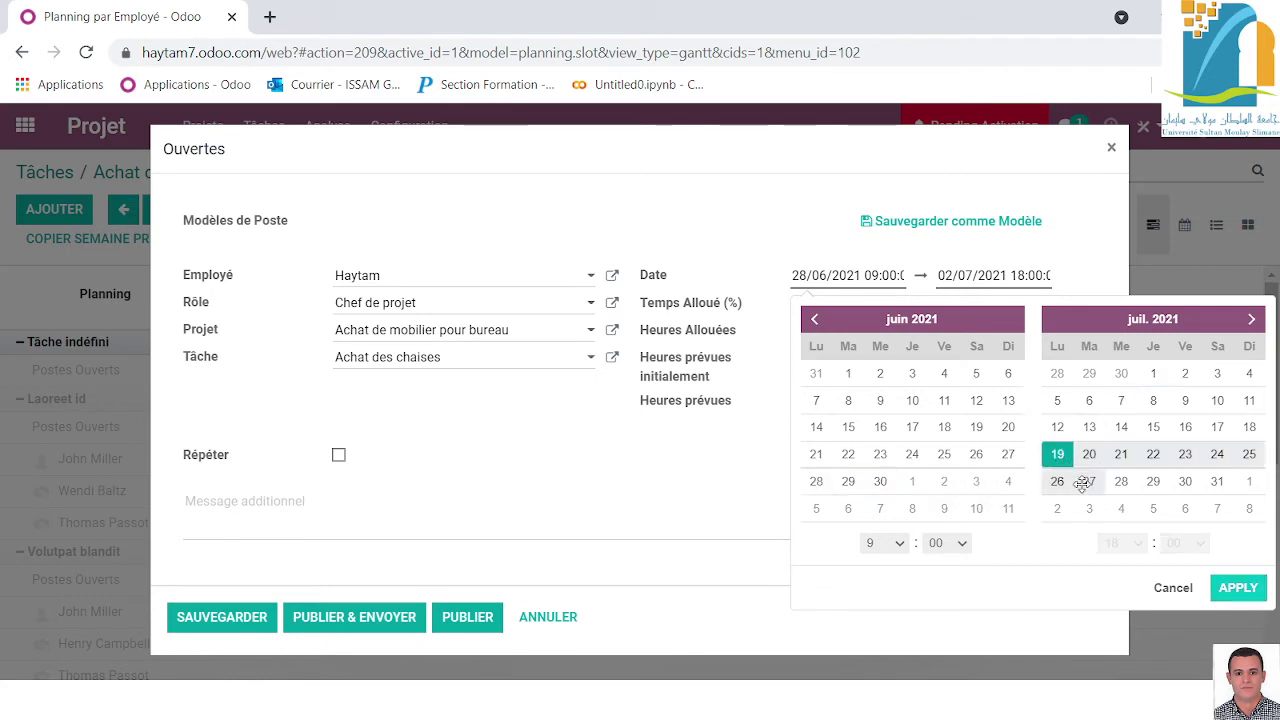
left_click(1251, 318)
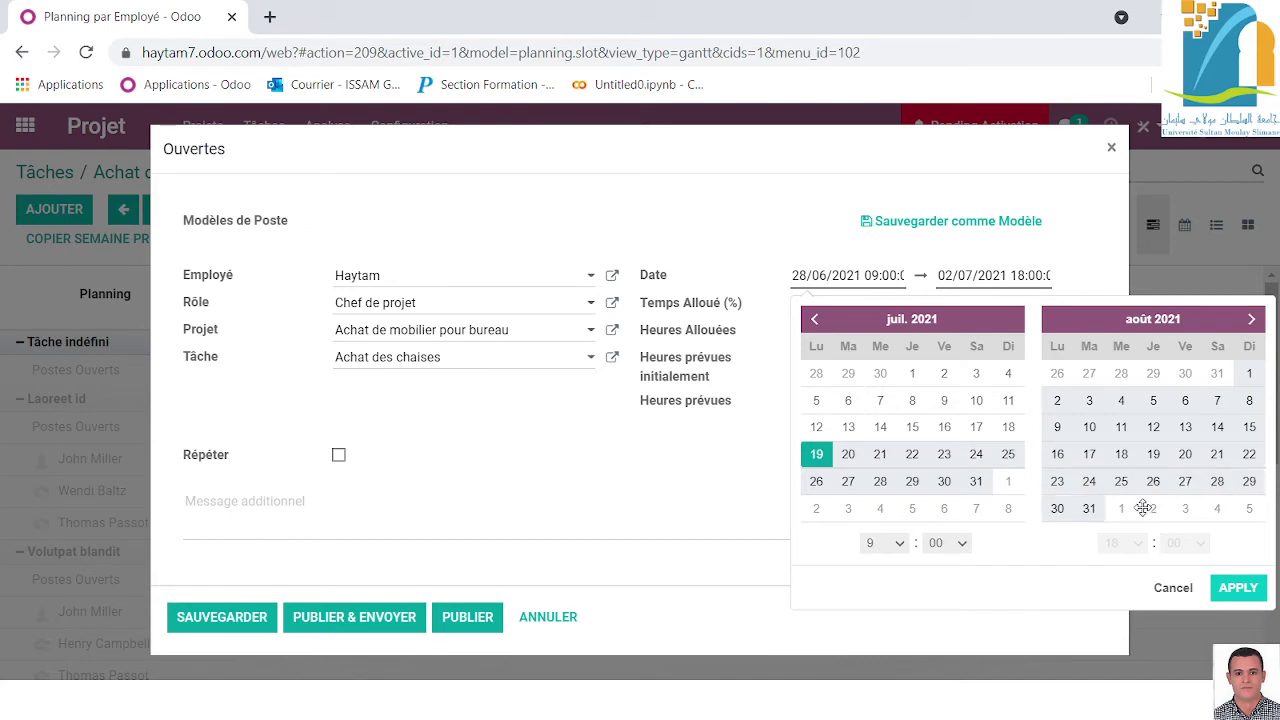
left_click(1087, 509)
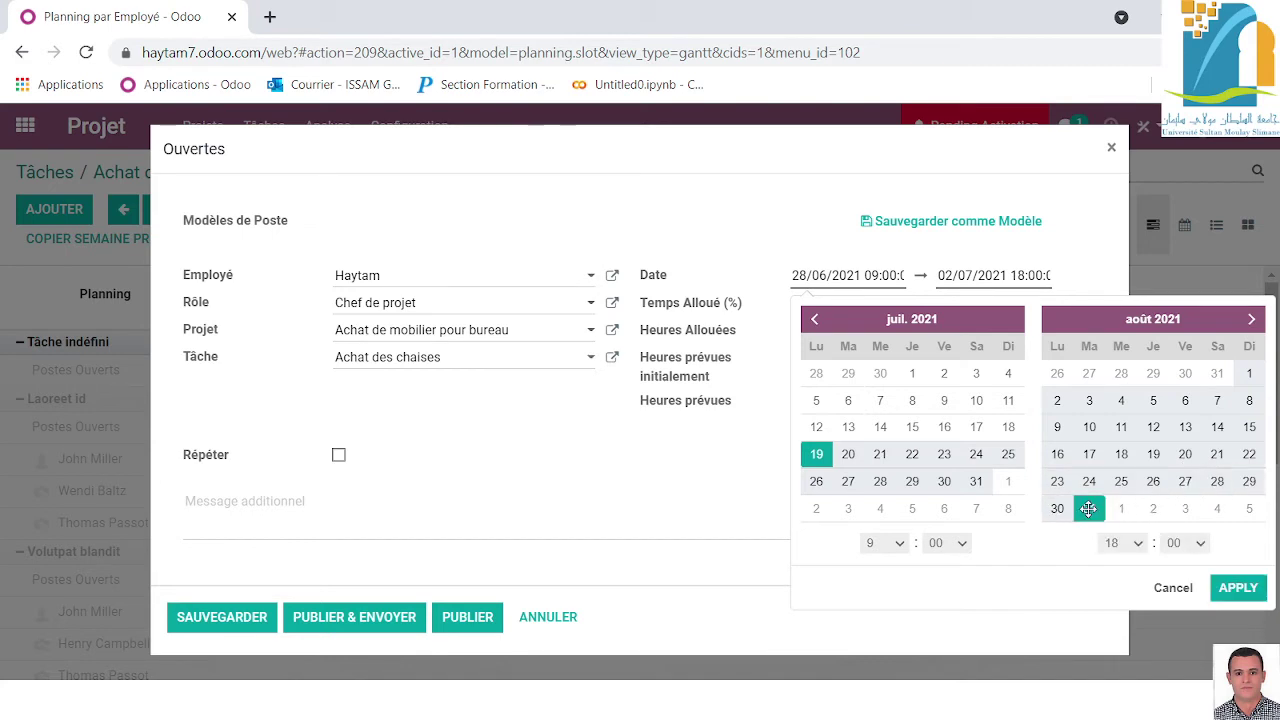
left_click(1238, 587)
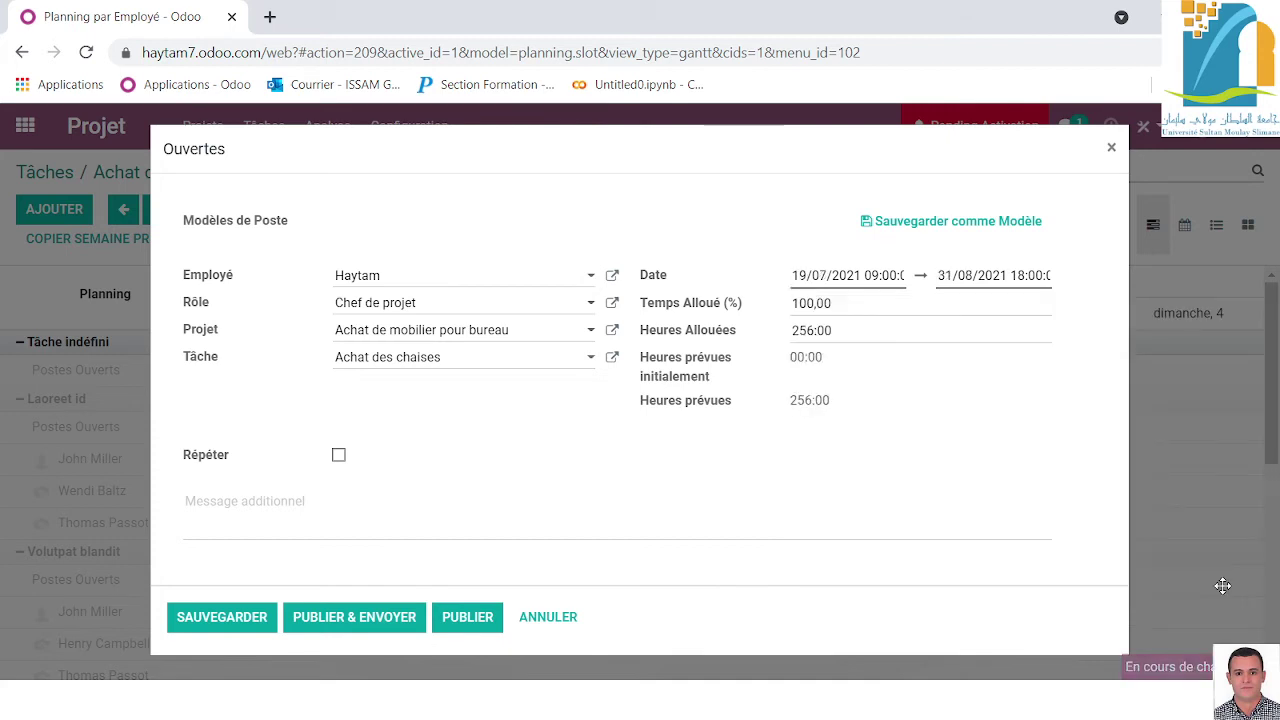
left_click(267, 617)
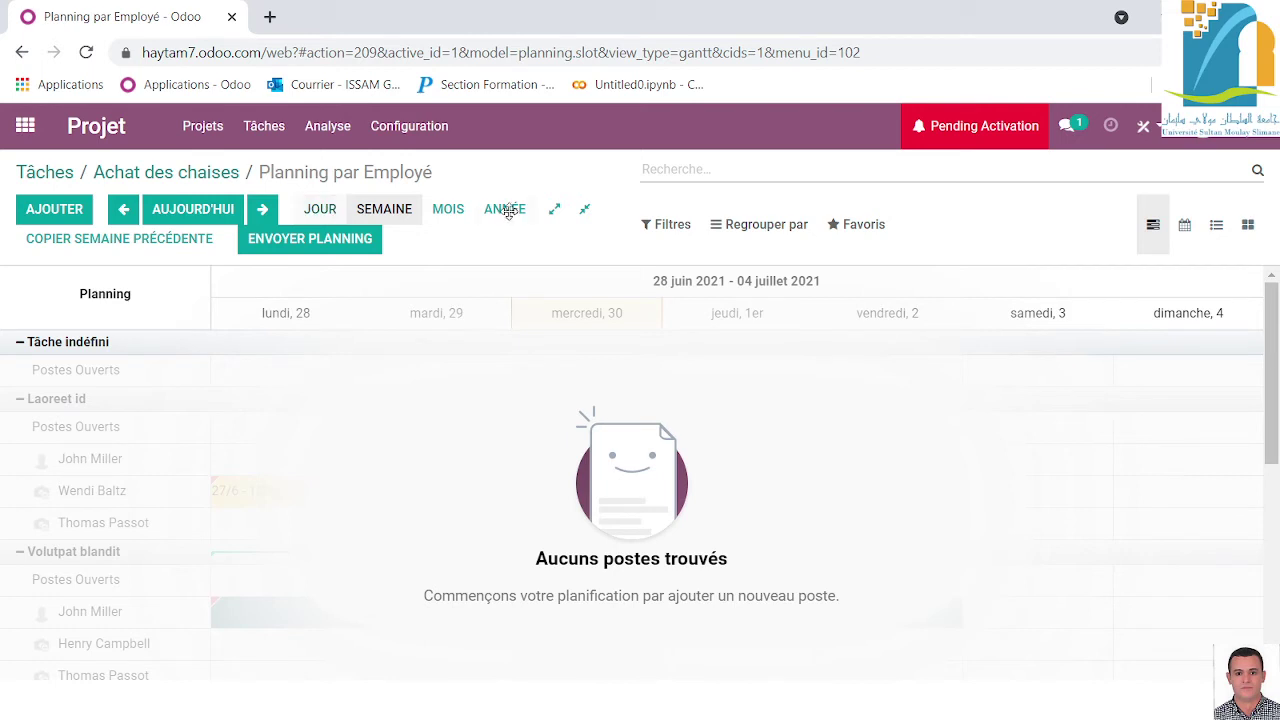
Reopen the Achat des chaises task's employee planning and display its shift by year.
left_click(270, 134)
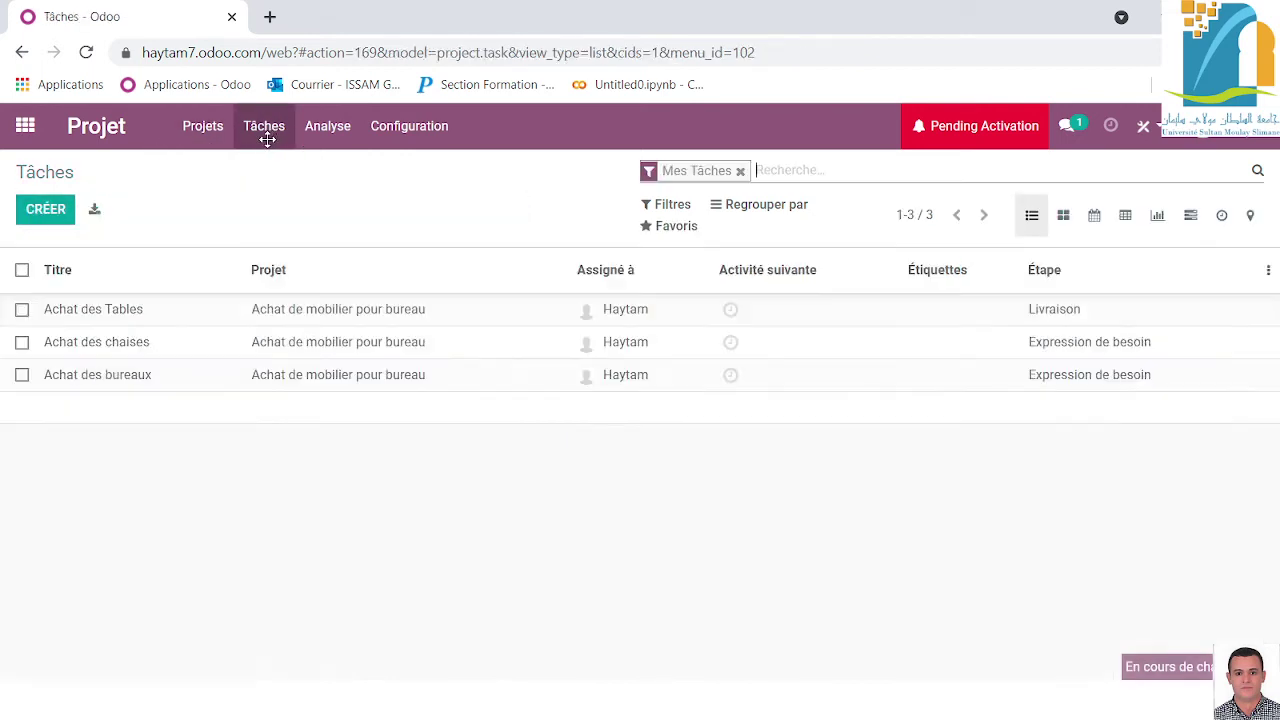
left_click(93, 344)
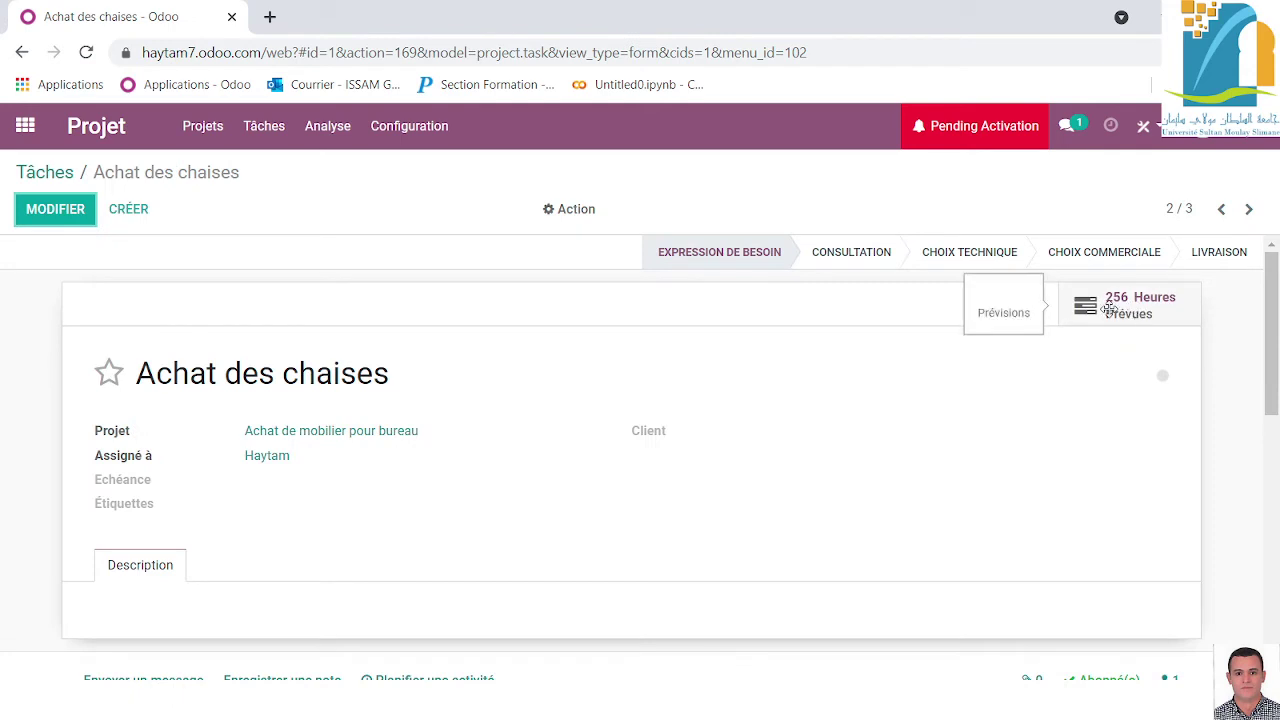
left_click(1128, 312)
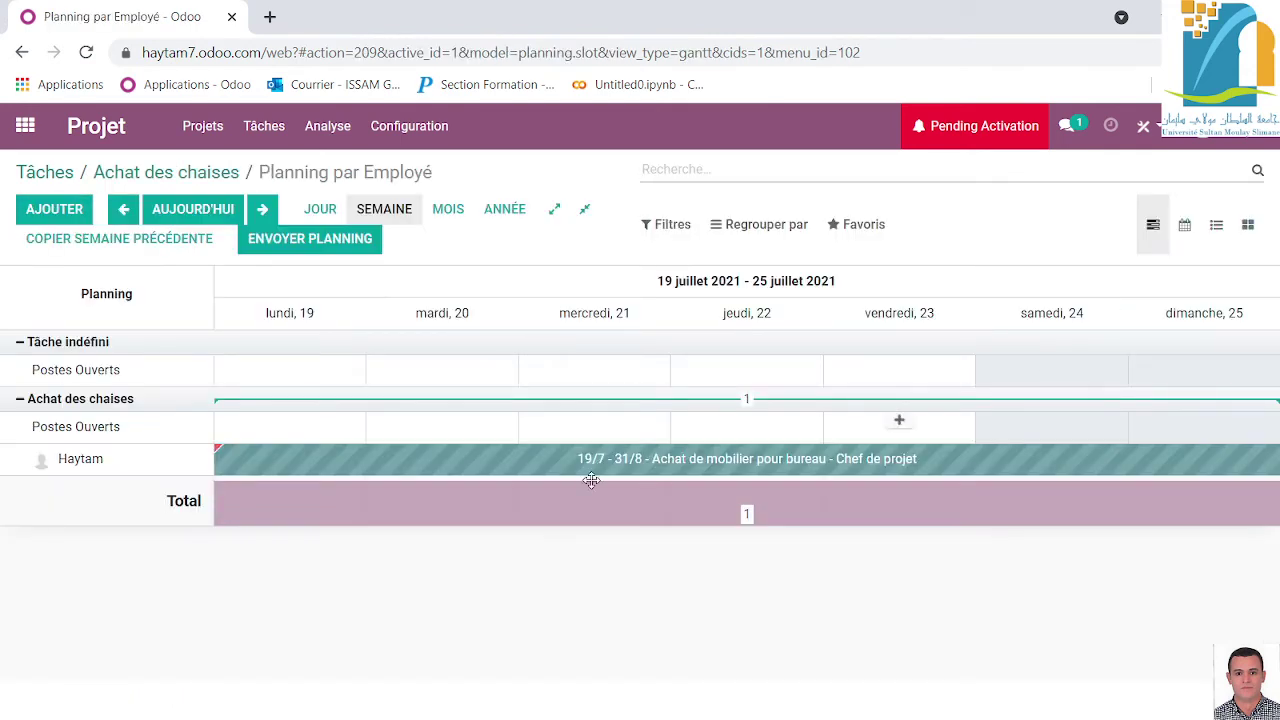
left_click(512, 210)
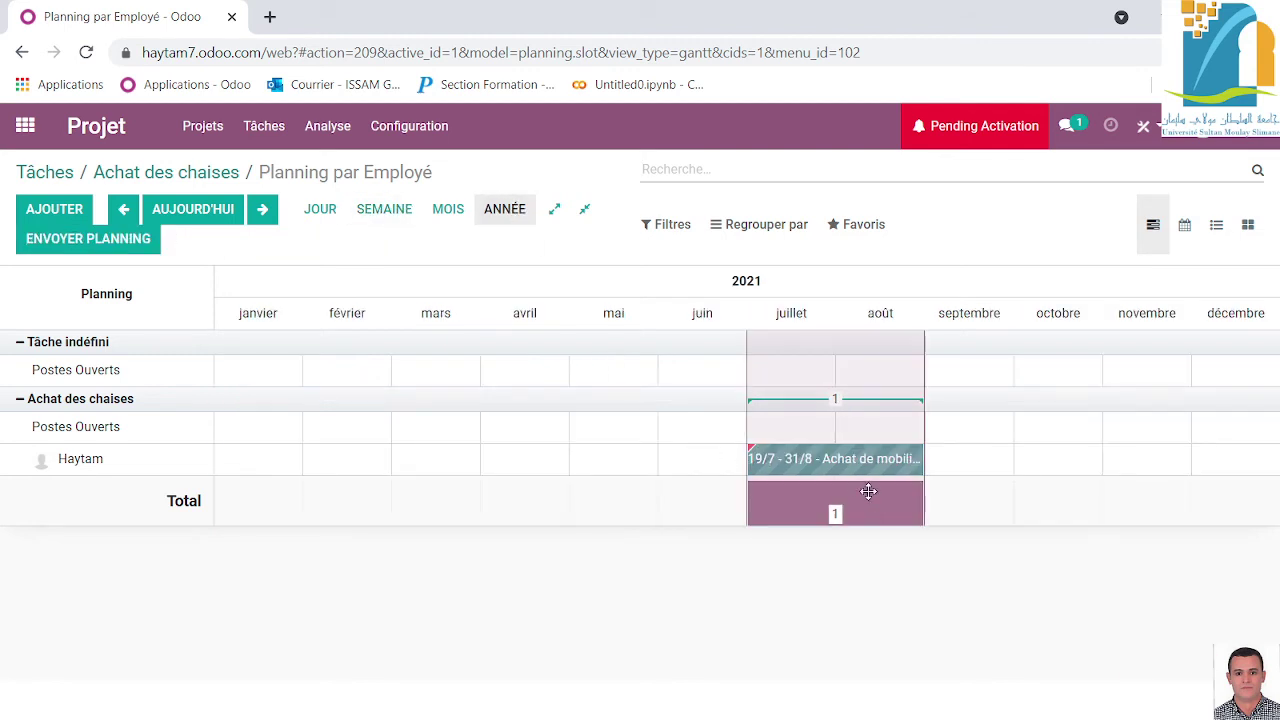
Try to open the employee planning for the planned hours of the task Achat des bureaux.
left_click(275, 125)
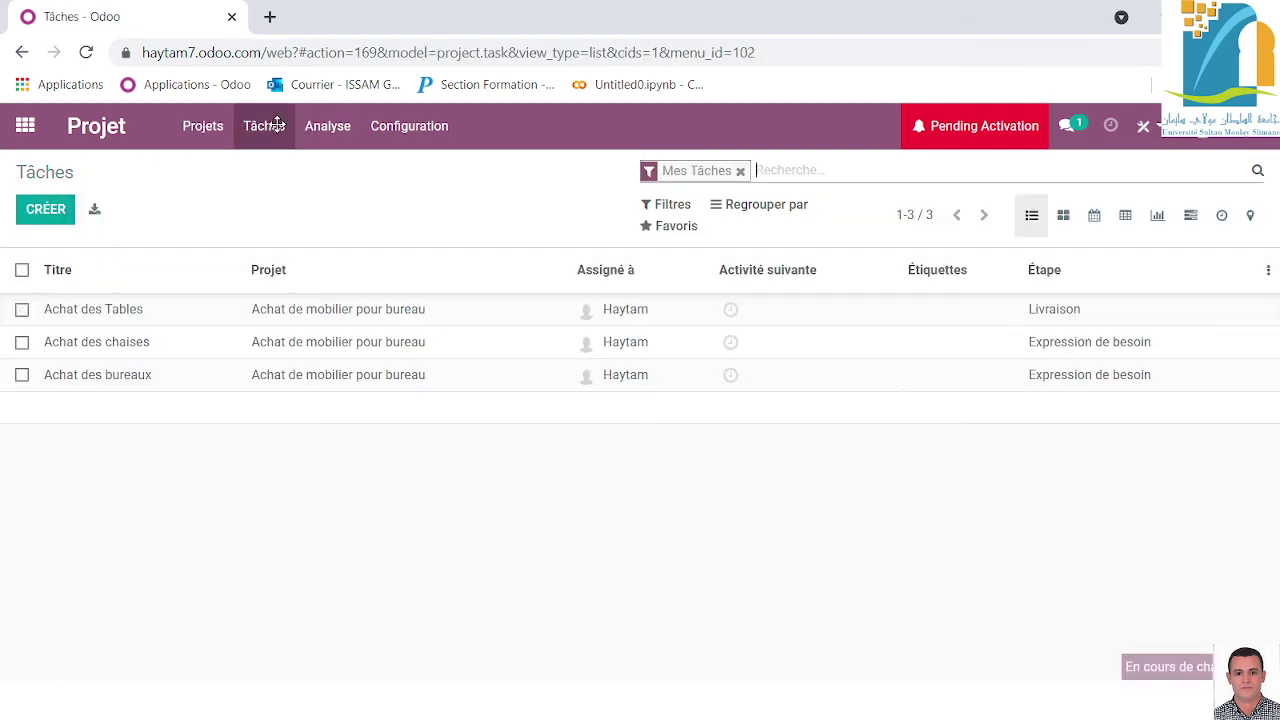
left_click(100, 379)
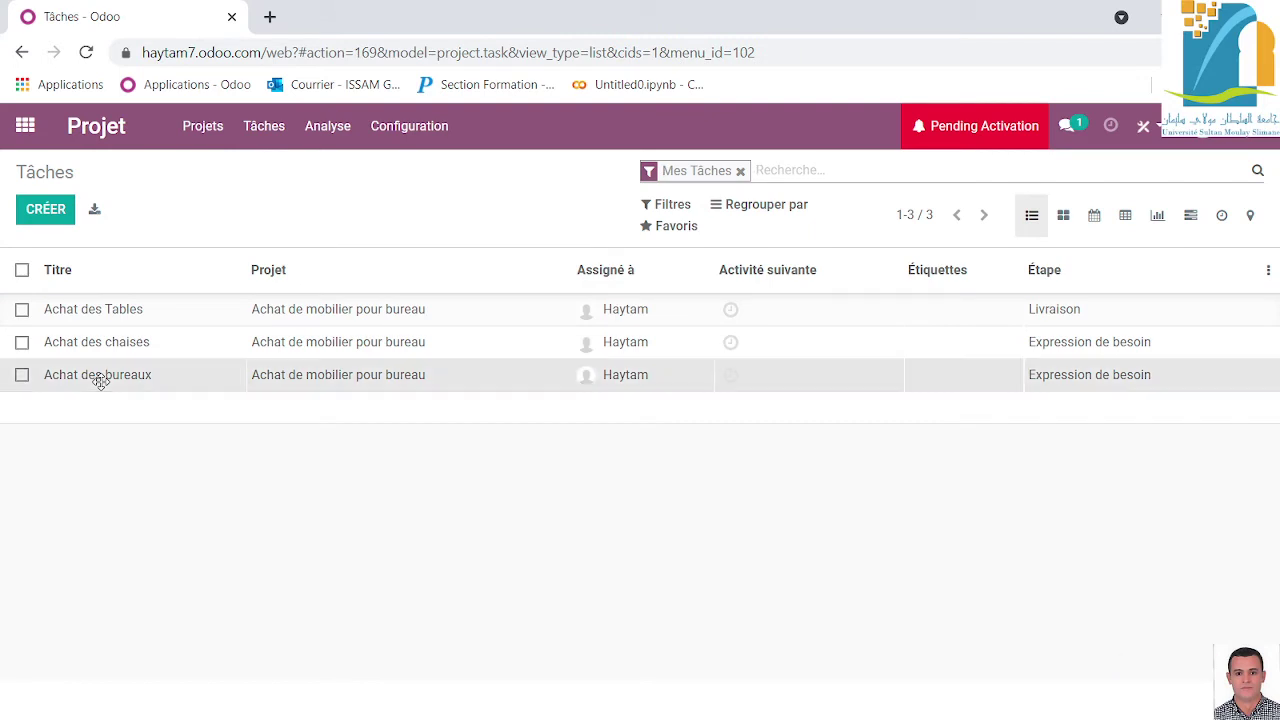
left_click(1122, 307)
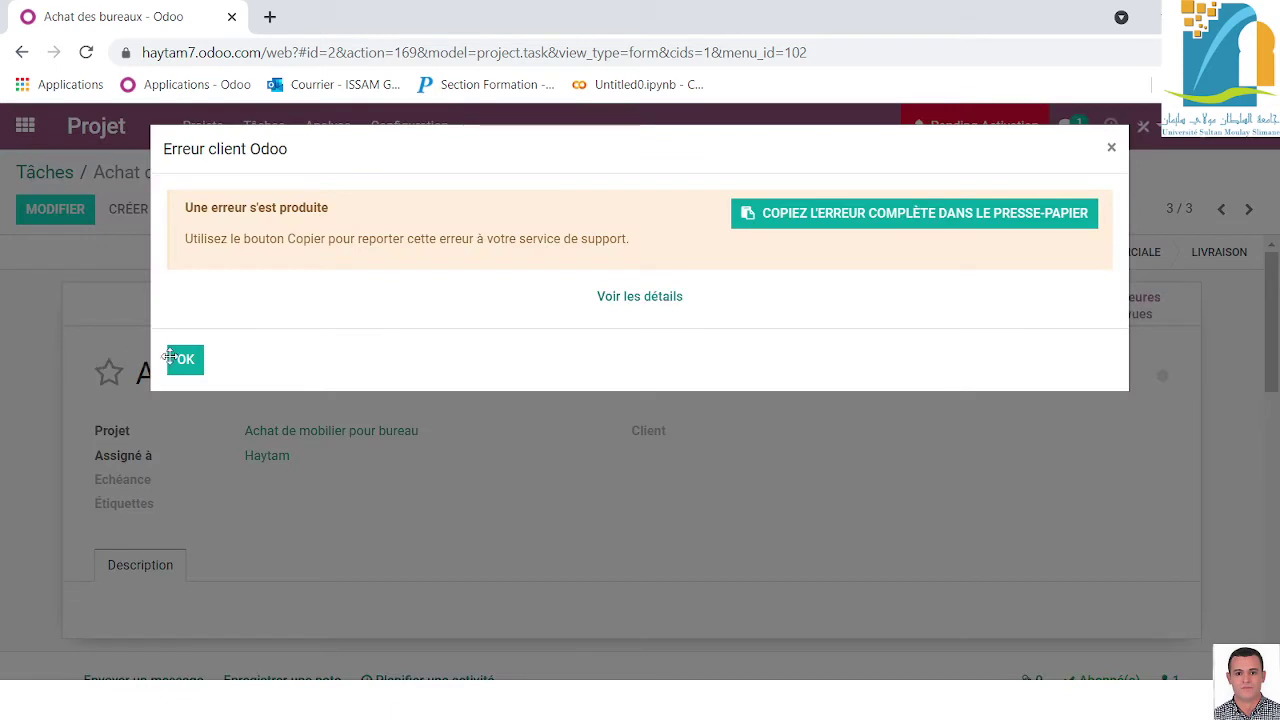
left_click(180, 359)
Reopen the task Achat des bureaux from the task list and open its employee planning.
left_click(250, 123)
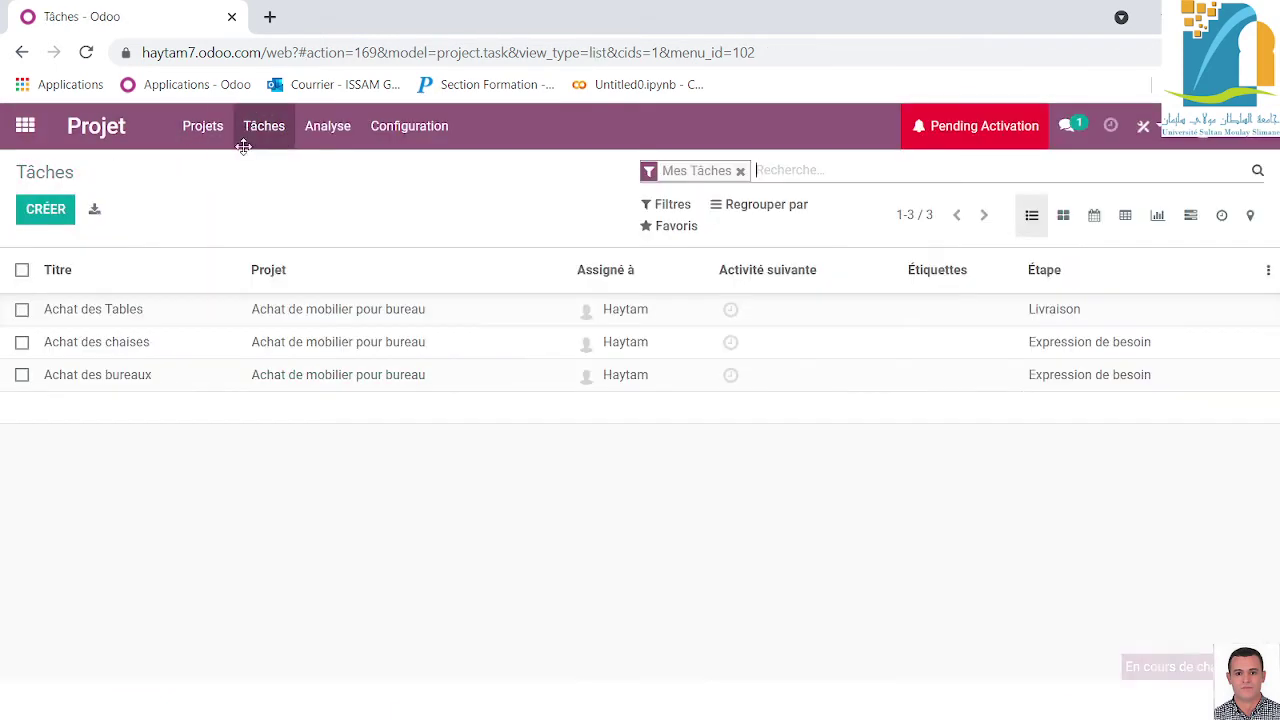
left_click(99, 386)
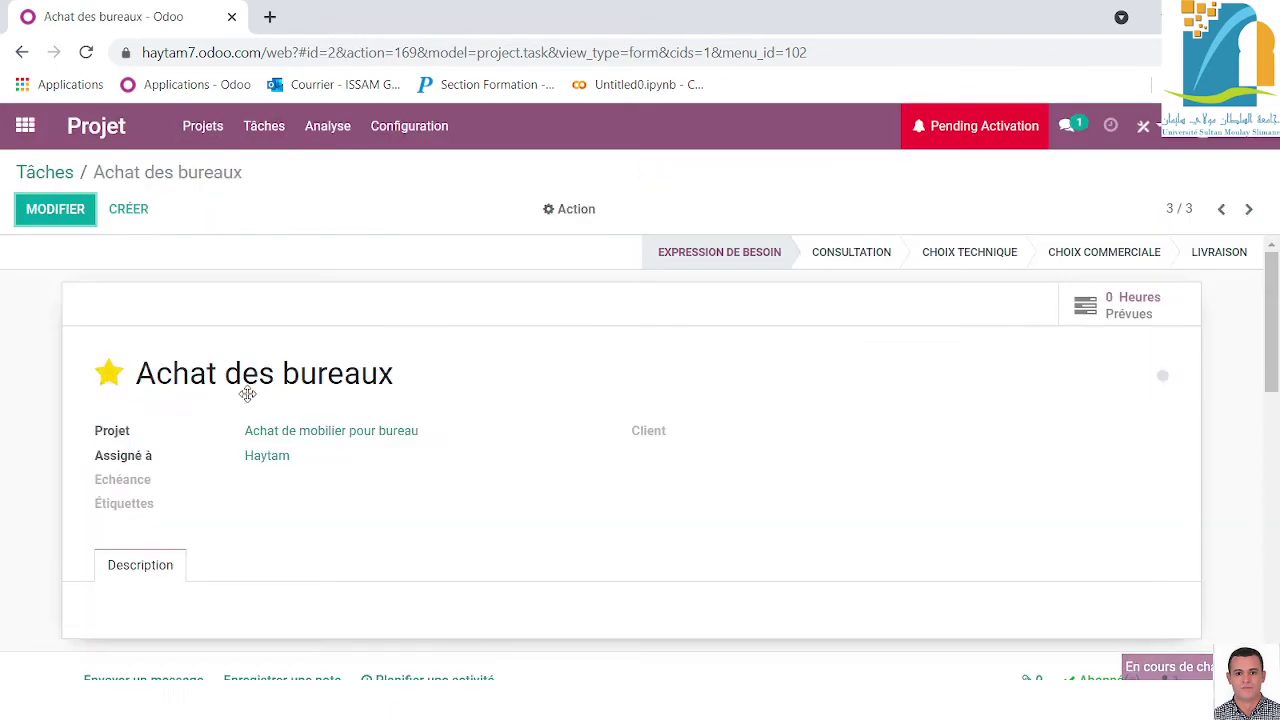
left_click(1166, 314)
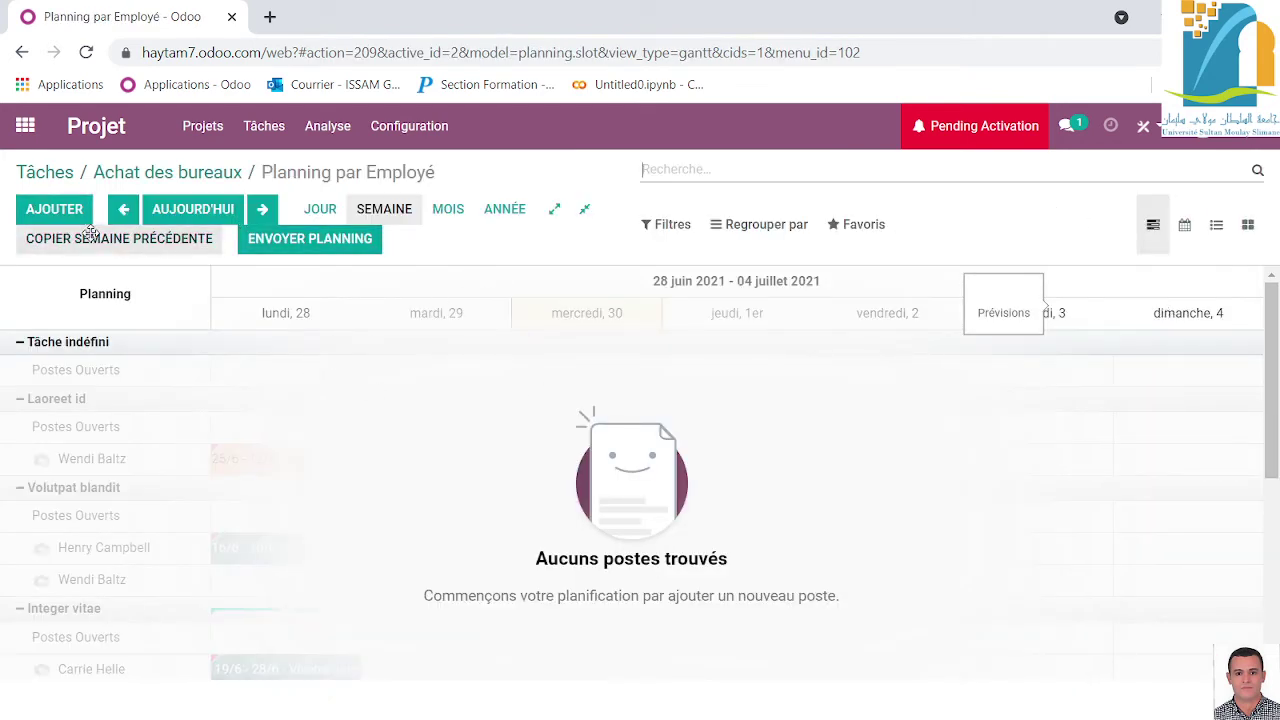
Add a shift for the Achat des bureaux task with the available employee and the role Chef de projet.
left_click(55, 210)
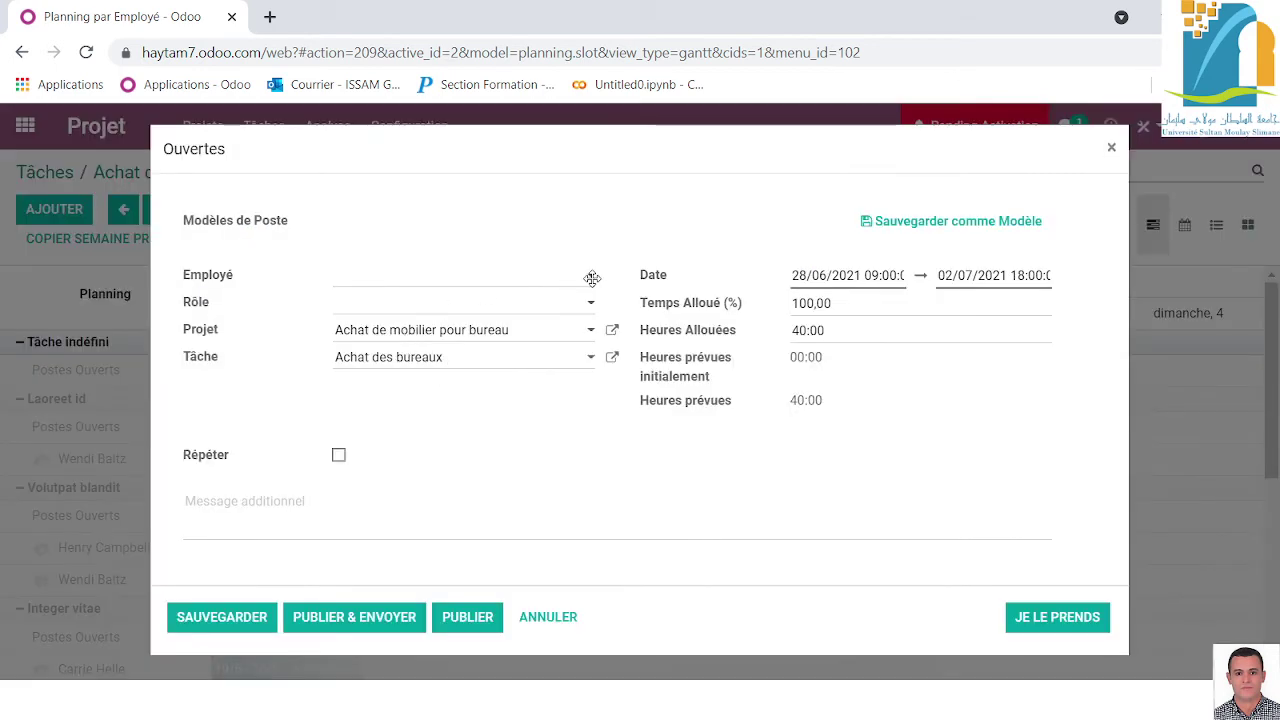
left_click(591, 277)
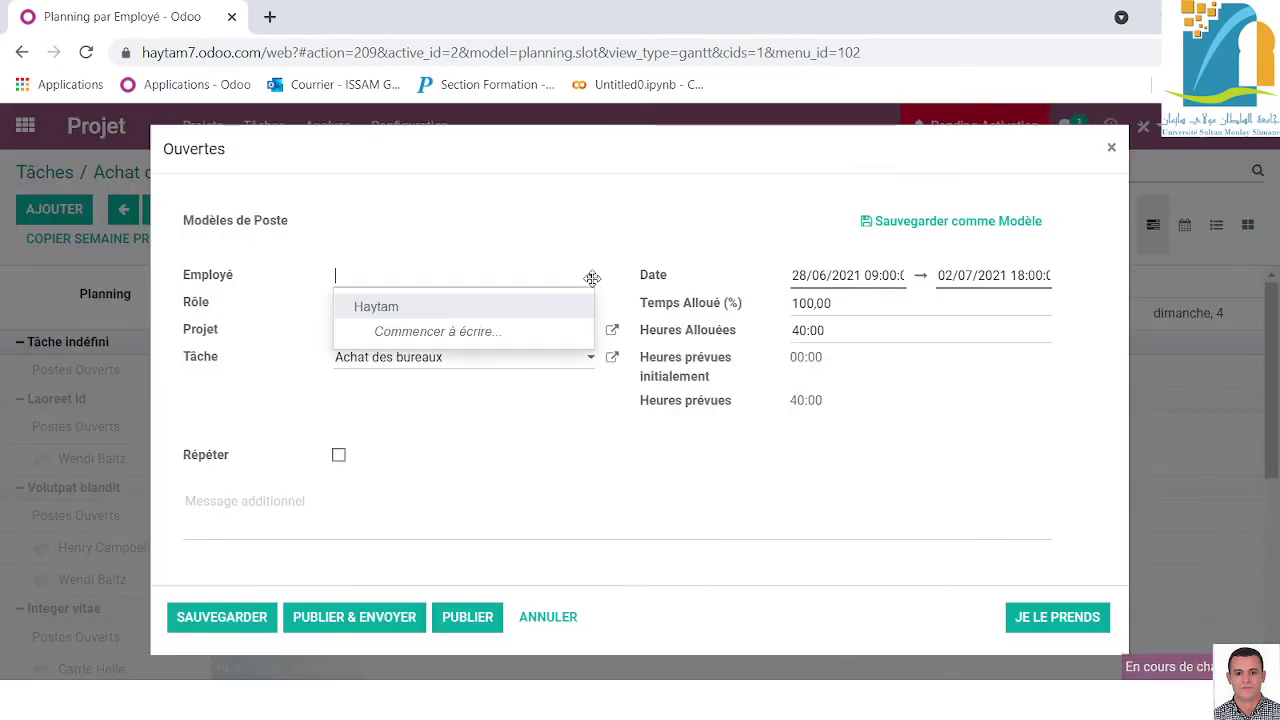
left_click(376, 309)
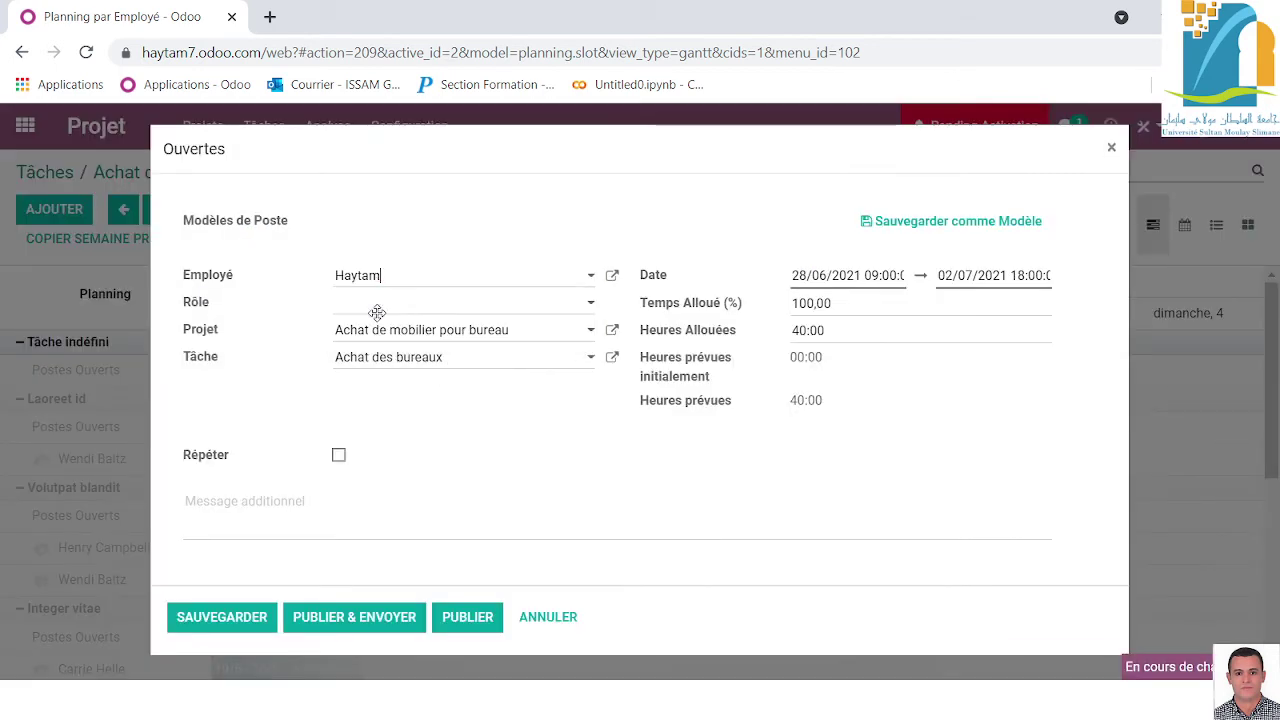
left_click(590, 302)
left_click(380, 330)
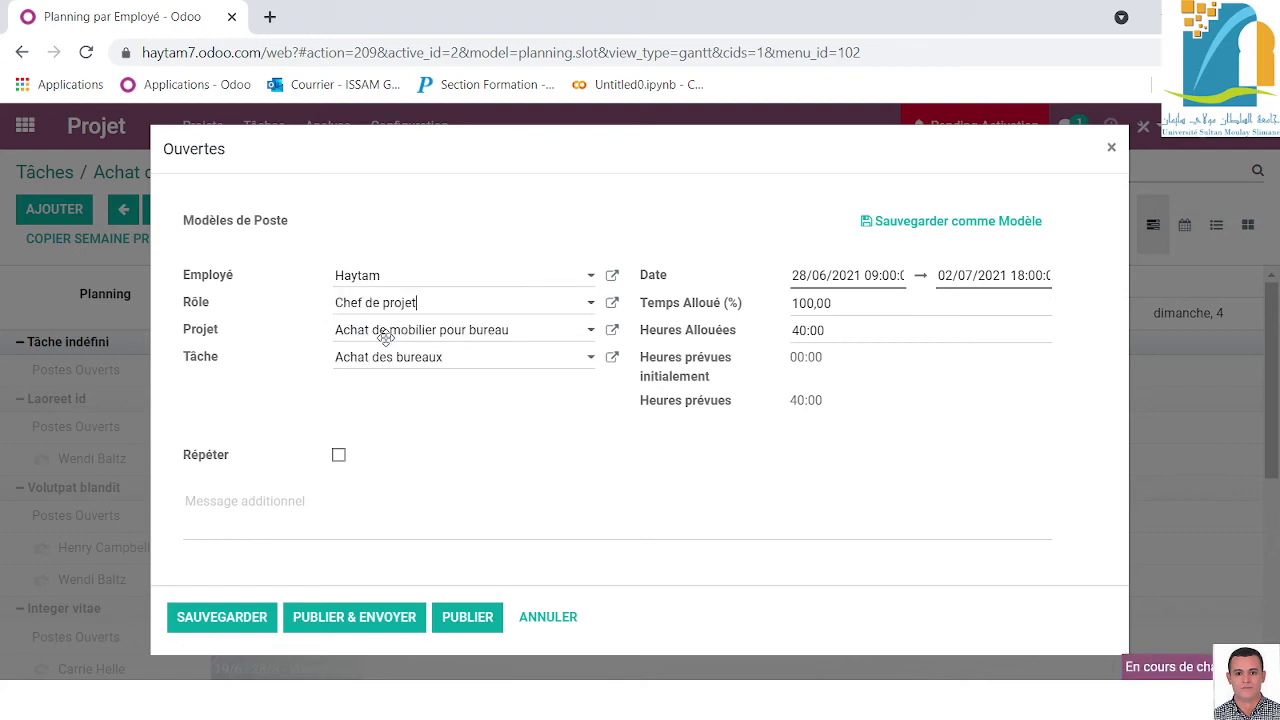
Try a date range for the Achat des bureaux shift running from 24 July 2021 into September 2021.
left_click(845, 284)
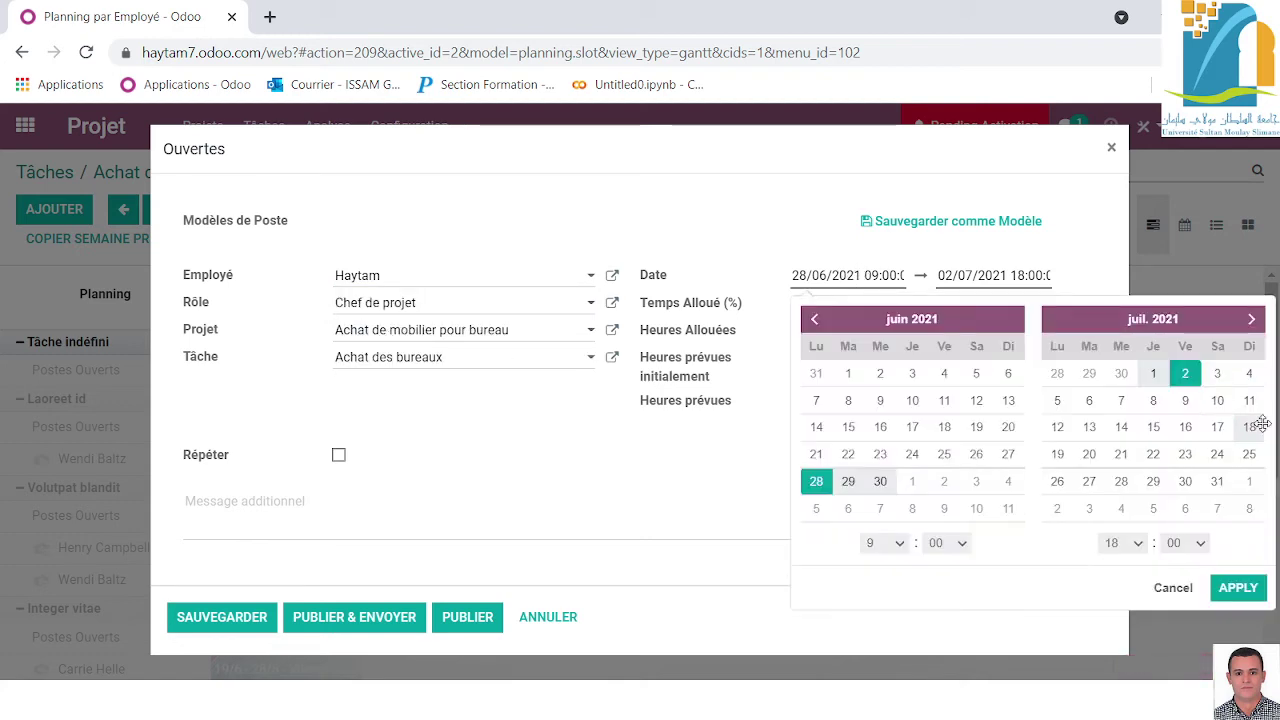
left_click(1251, 320)
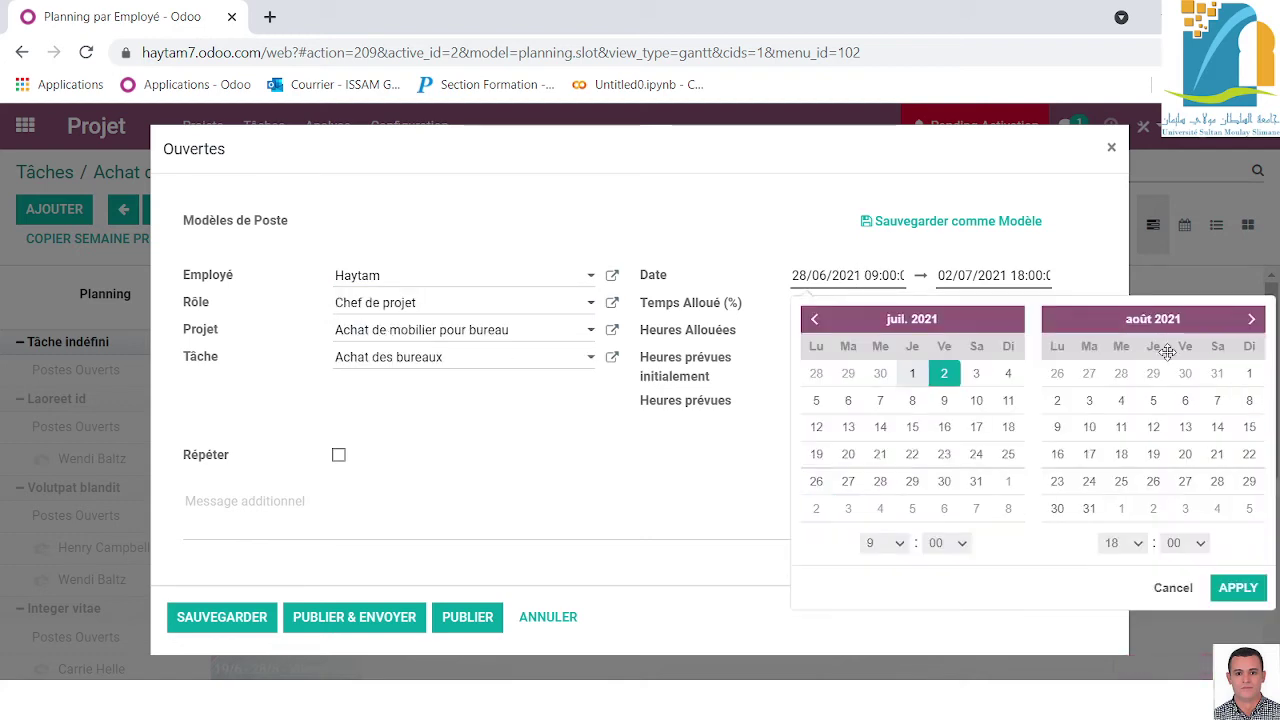
left_click(979, 456)
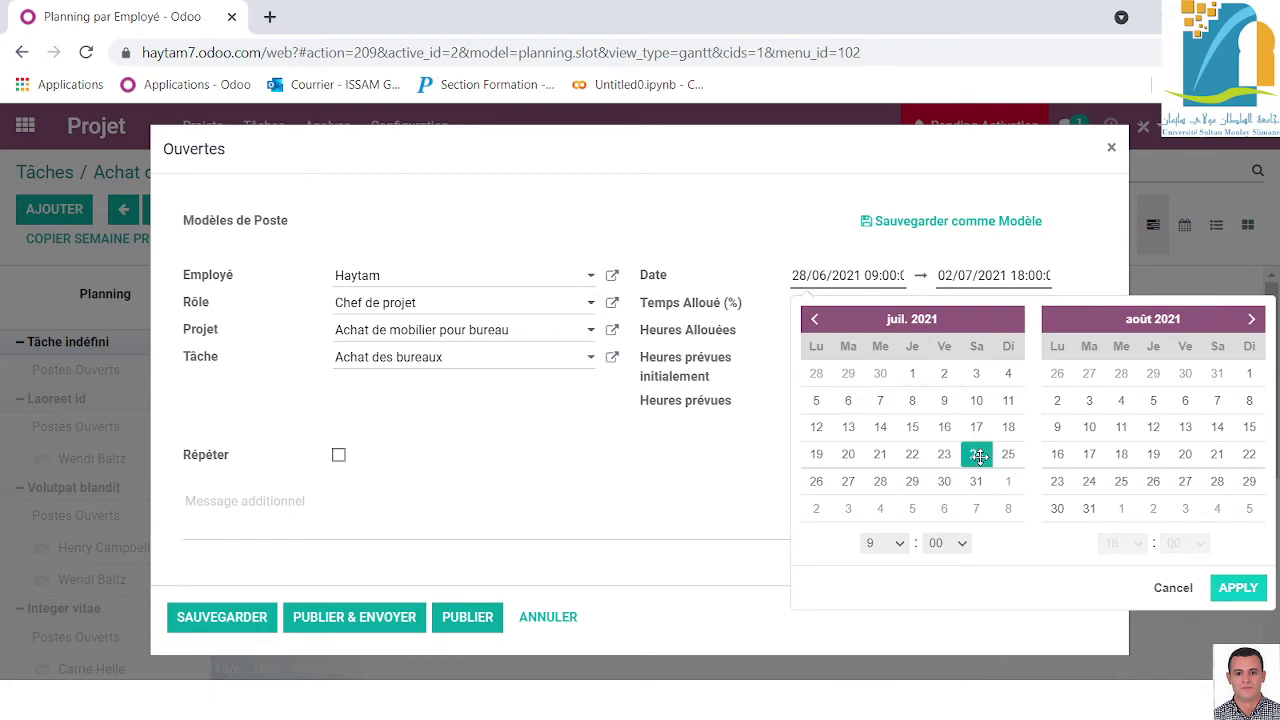
left_click(1251, 319)
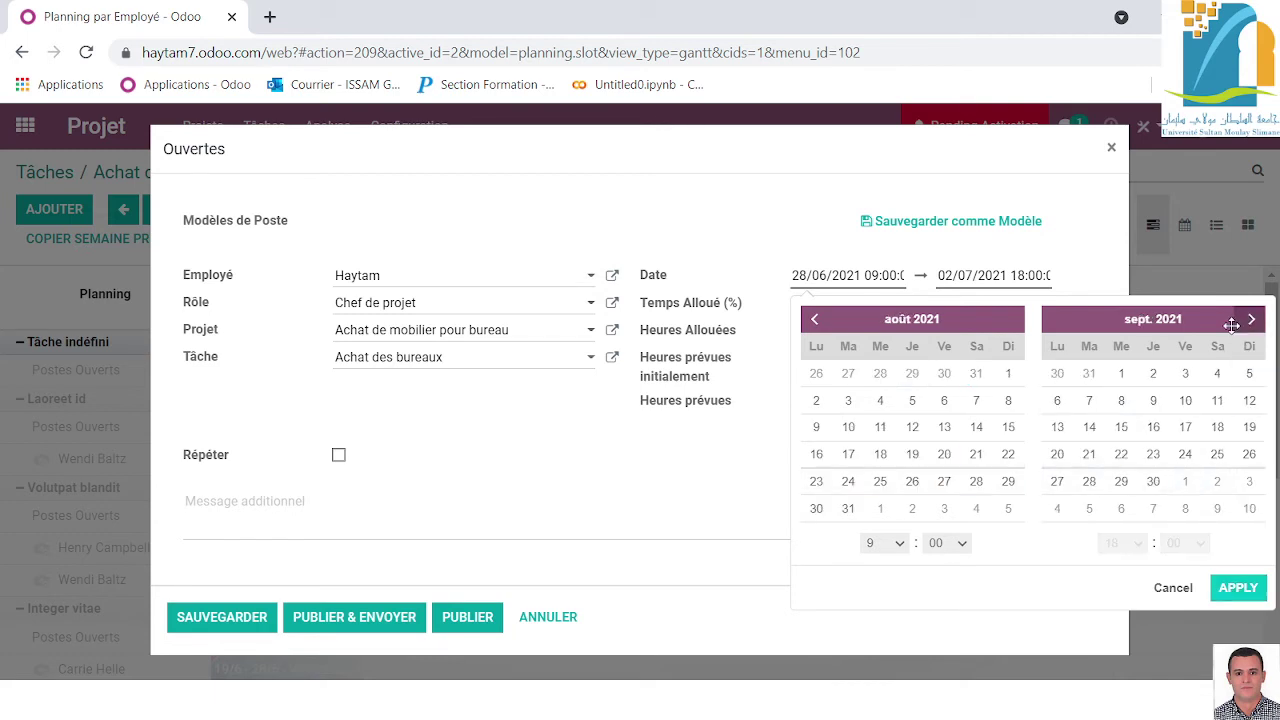
left_click(1156, 457)
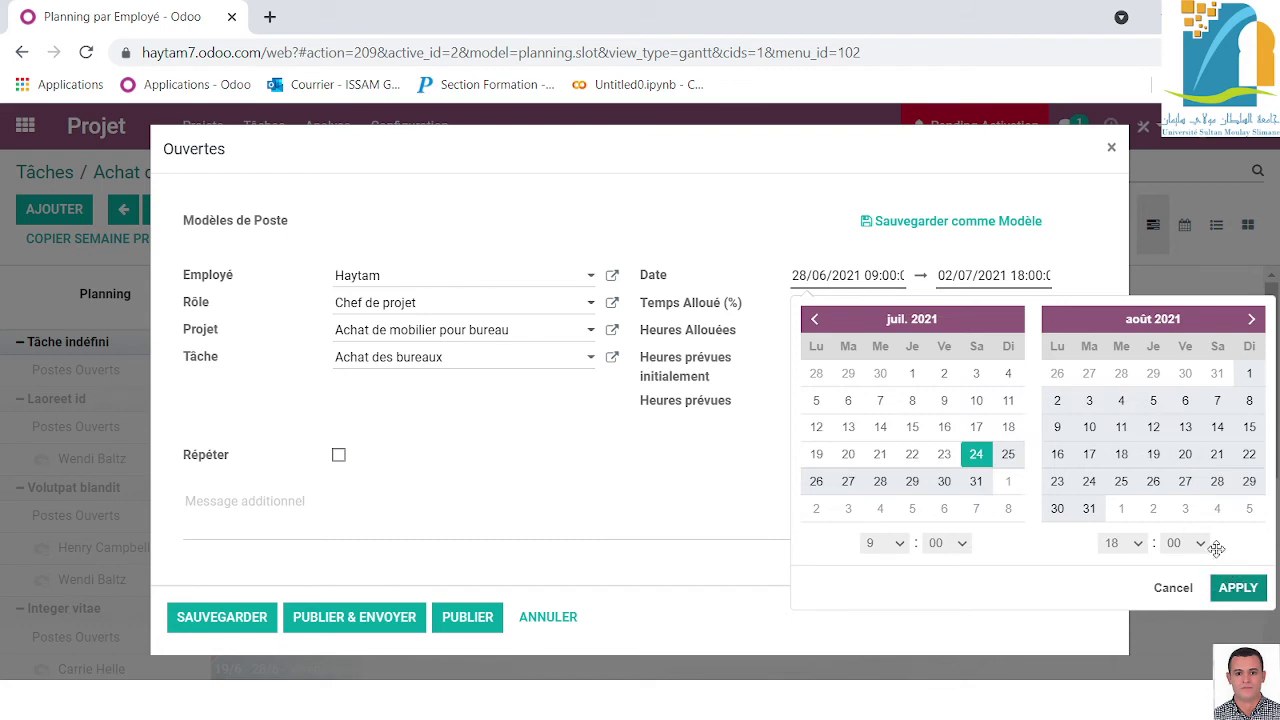
left_click(812, 320)
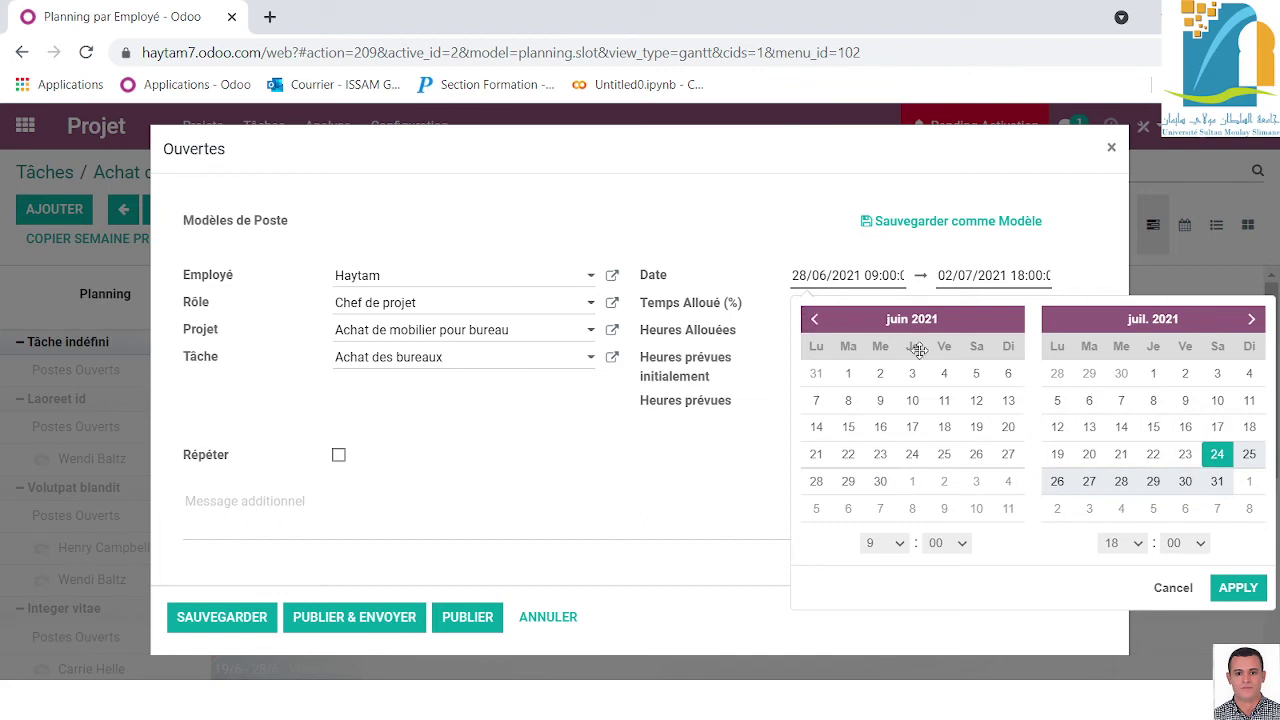
left_click(1251, 320)
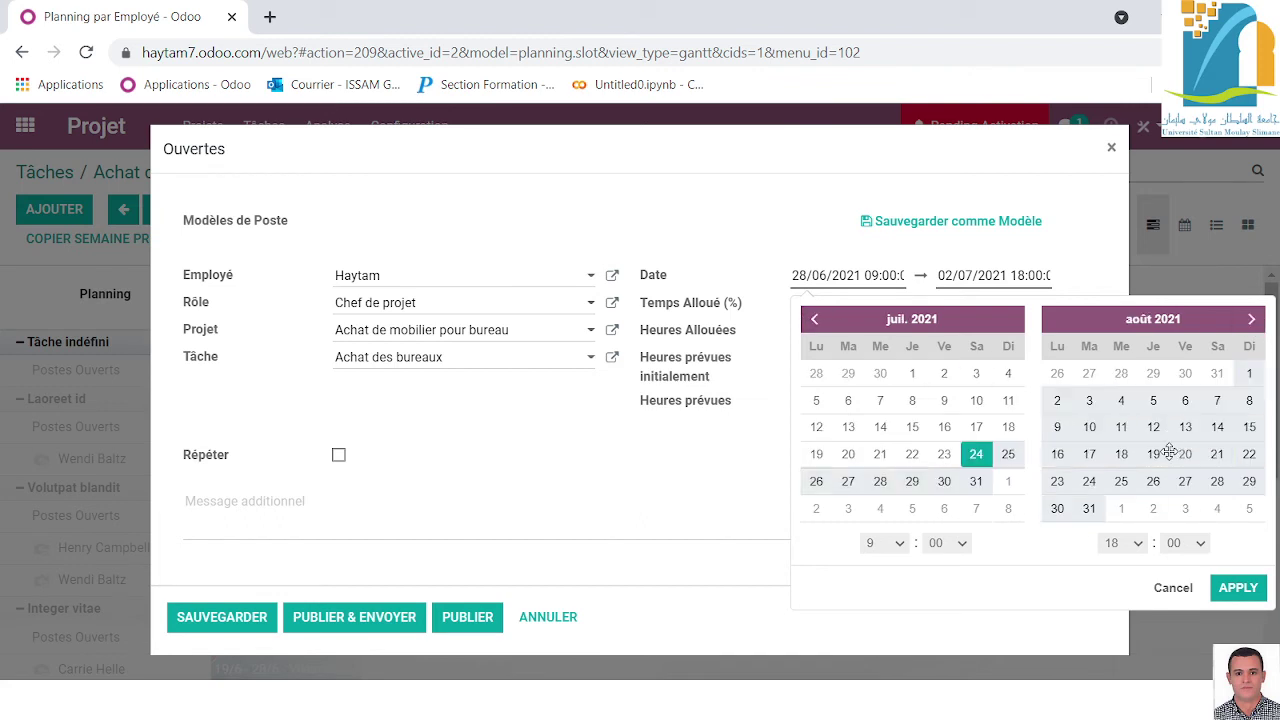
left_click(814, 319)
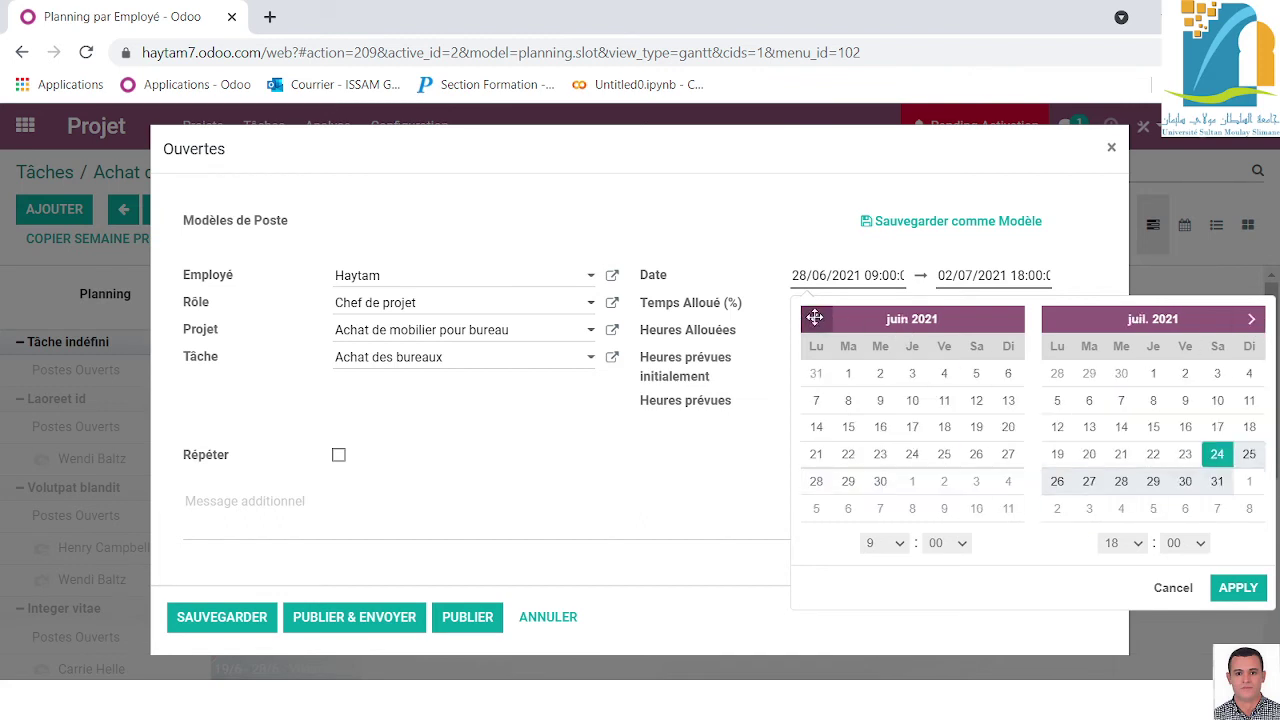
Set the Achat des bureaux shift's dates from 24 July to 22 August 2021 and save the shift.
left_click(1217, 454)
left_click(1251, 319)
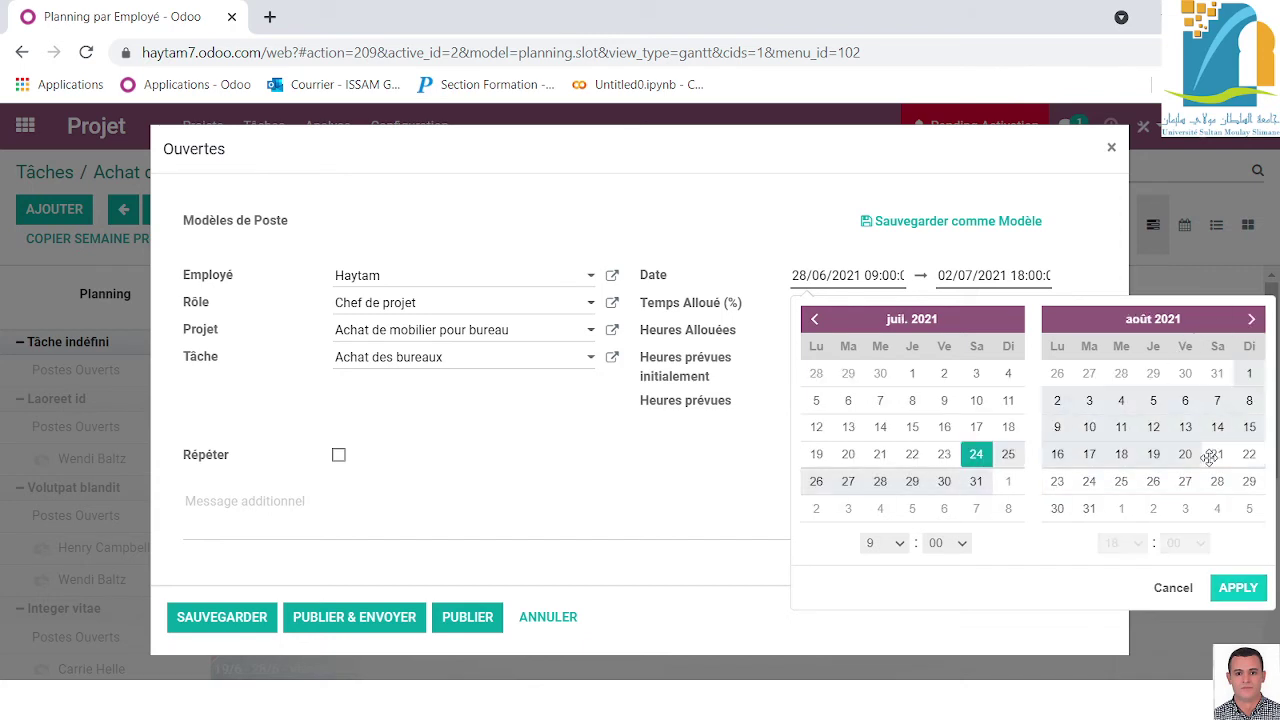
left_click(1247, 455)
left_click(1238, 590)
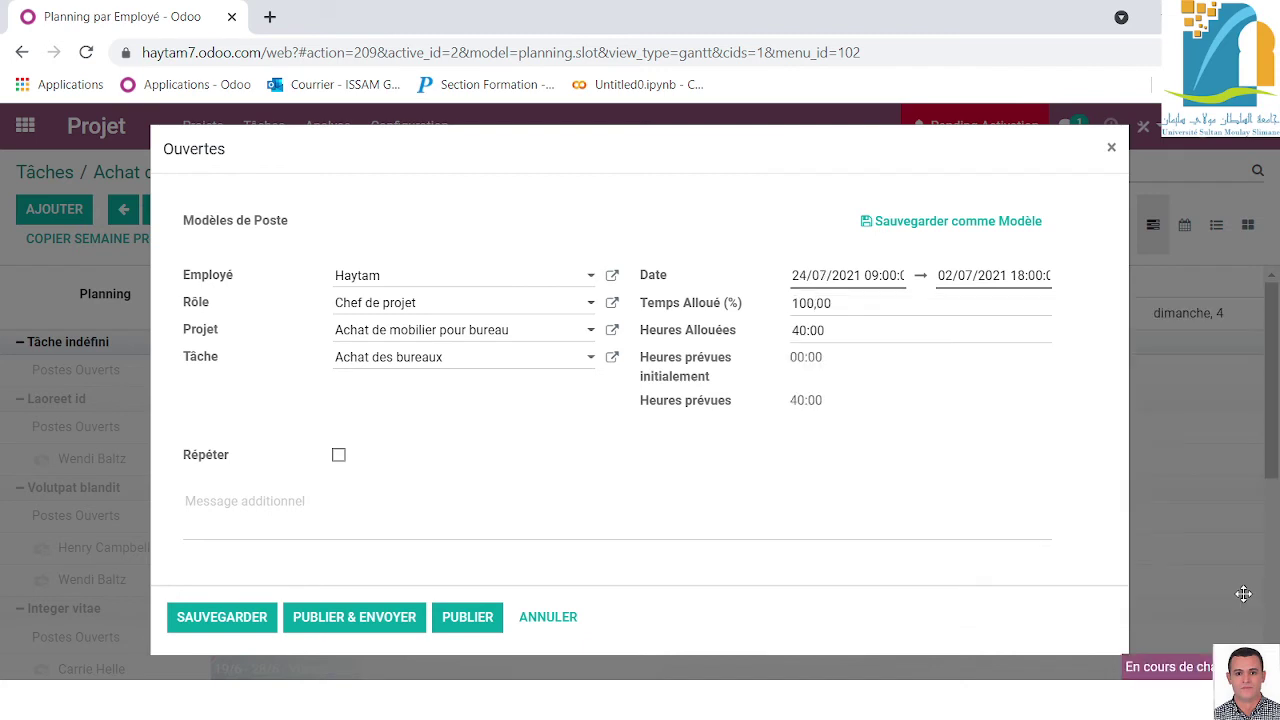
left_click(200, 618)
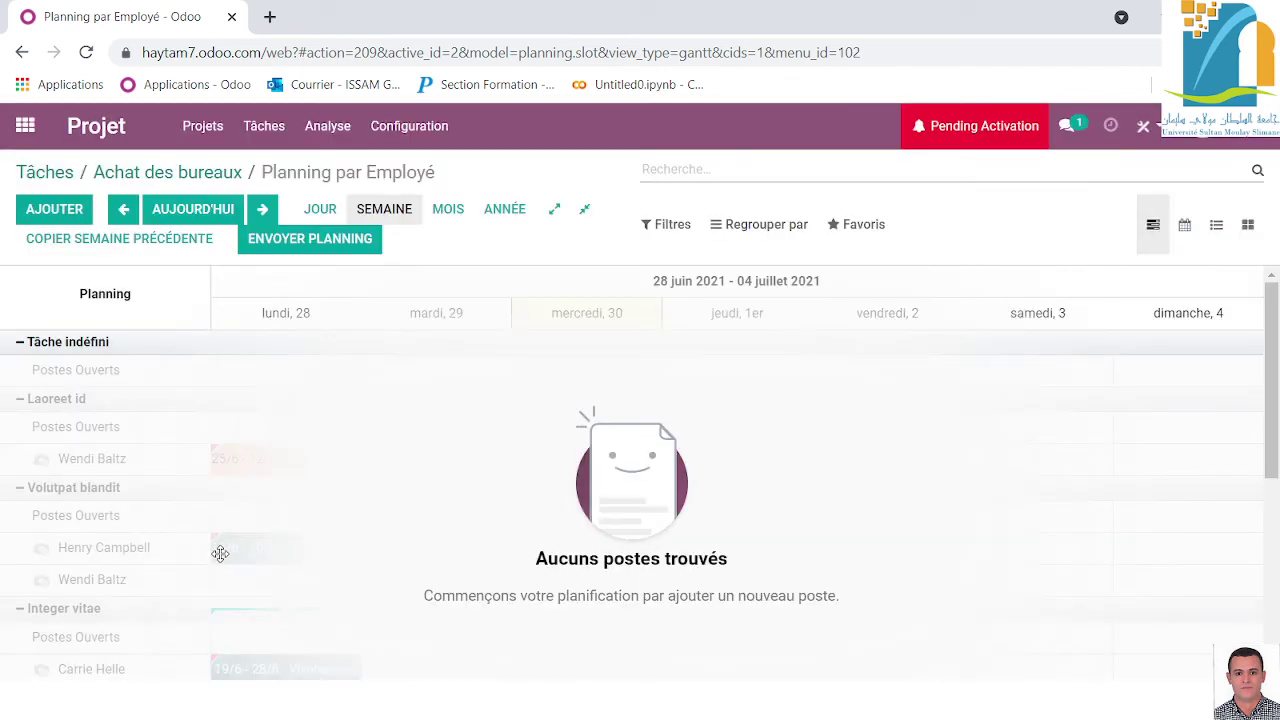
Reopen the Achat des bureaux task's employee planning and display its shift by year.
left_click(264, 127)
left_click(115, 379)
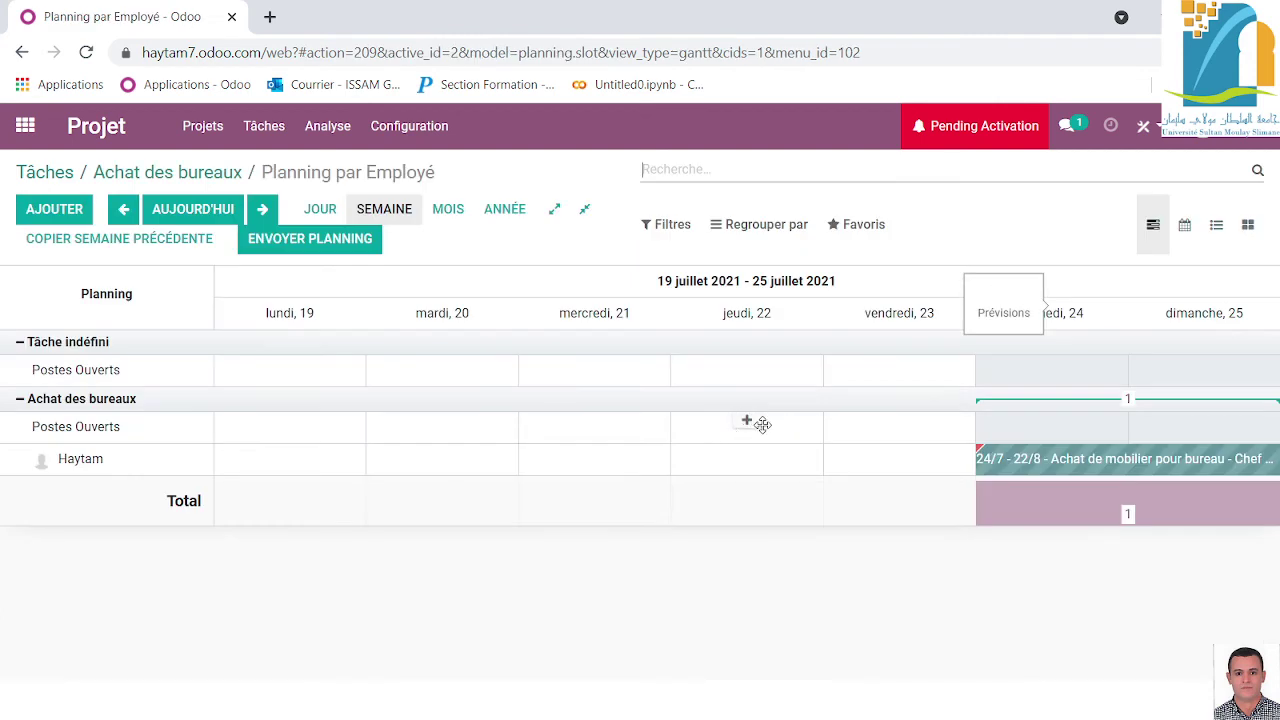
left_click(497, 209)
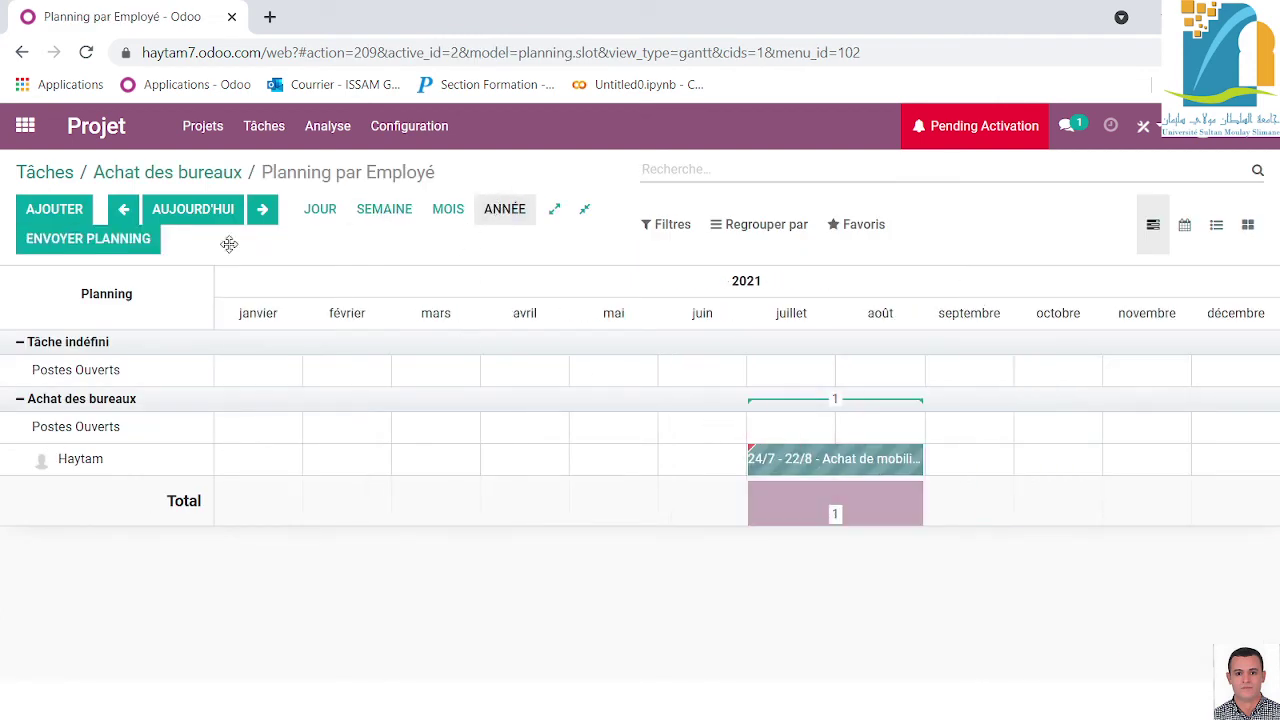
Open the task board of the Achat de mobilier pour bureau project.
left_click(205, 127)
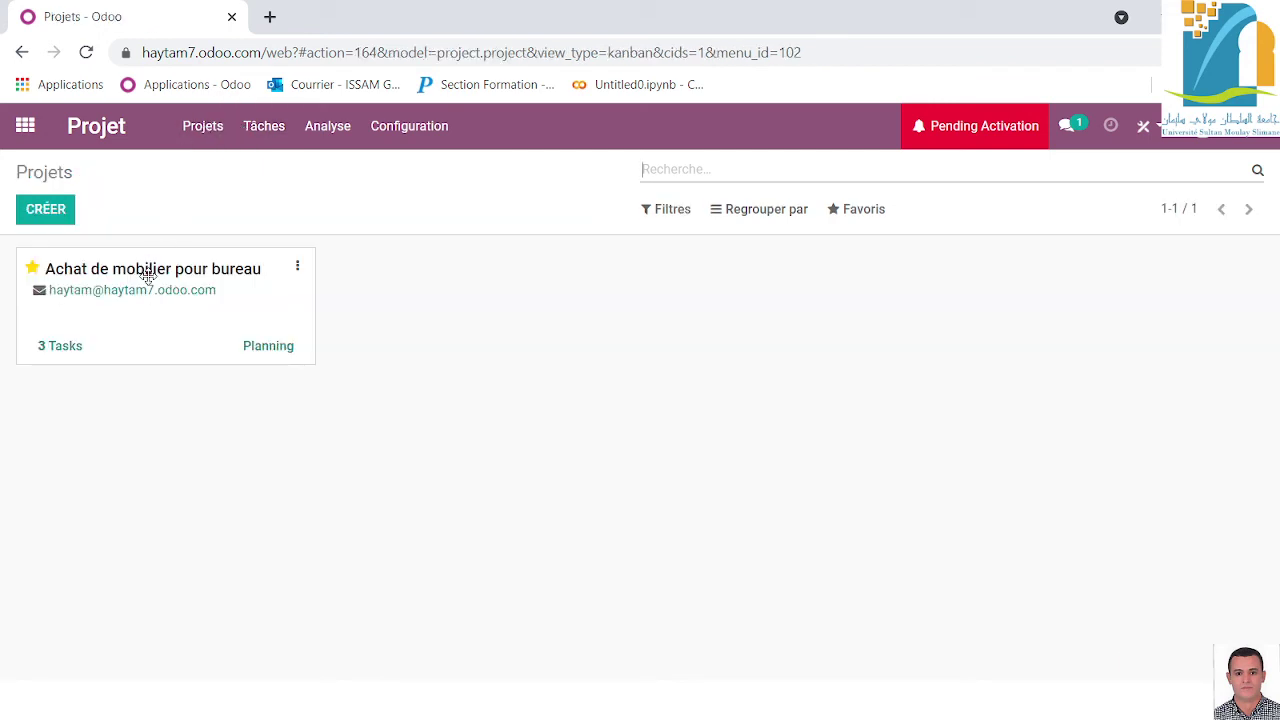
left_click(183, 280)
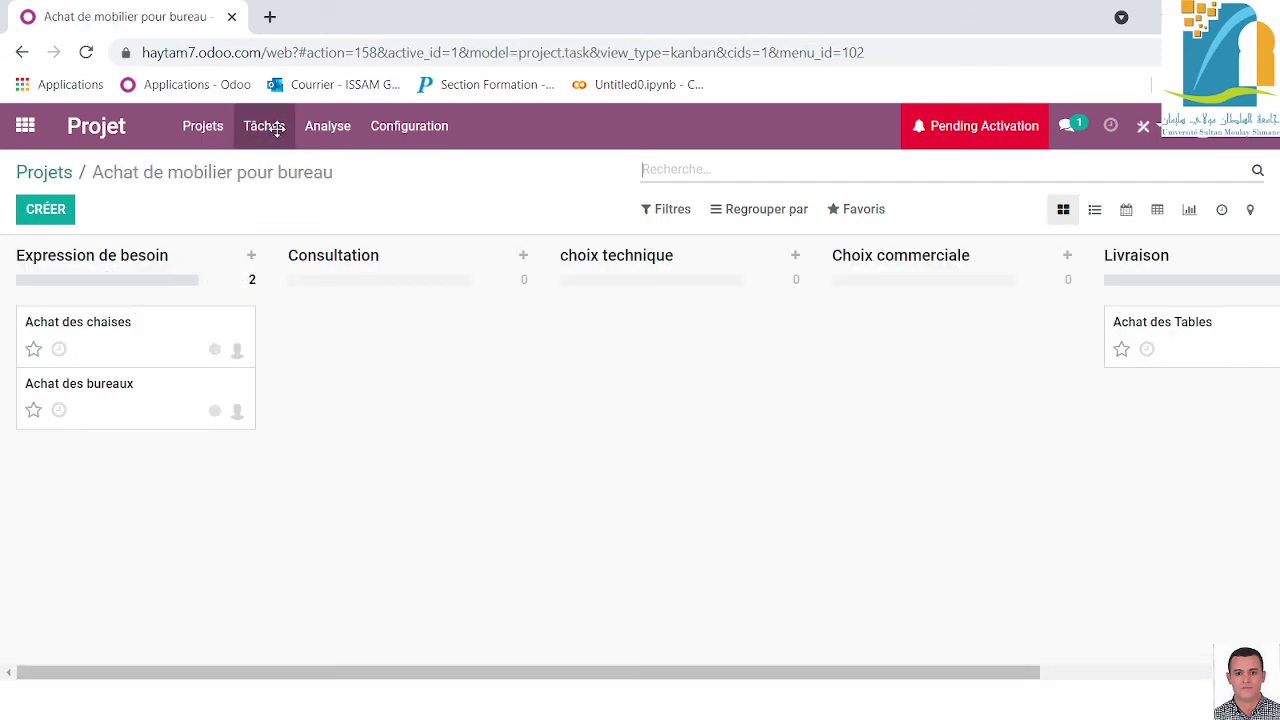
Open the Achat de mobilier pour bureau project's record from the project configuration list and display its shift forecast.
left_click(389, 130)
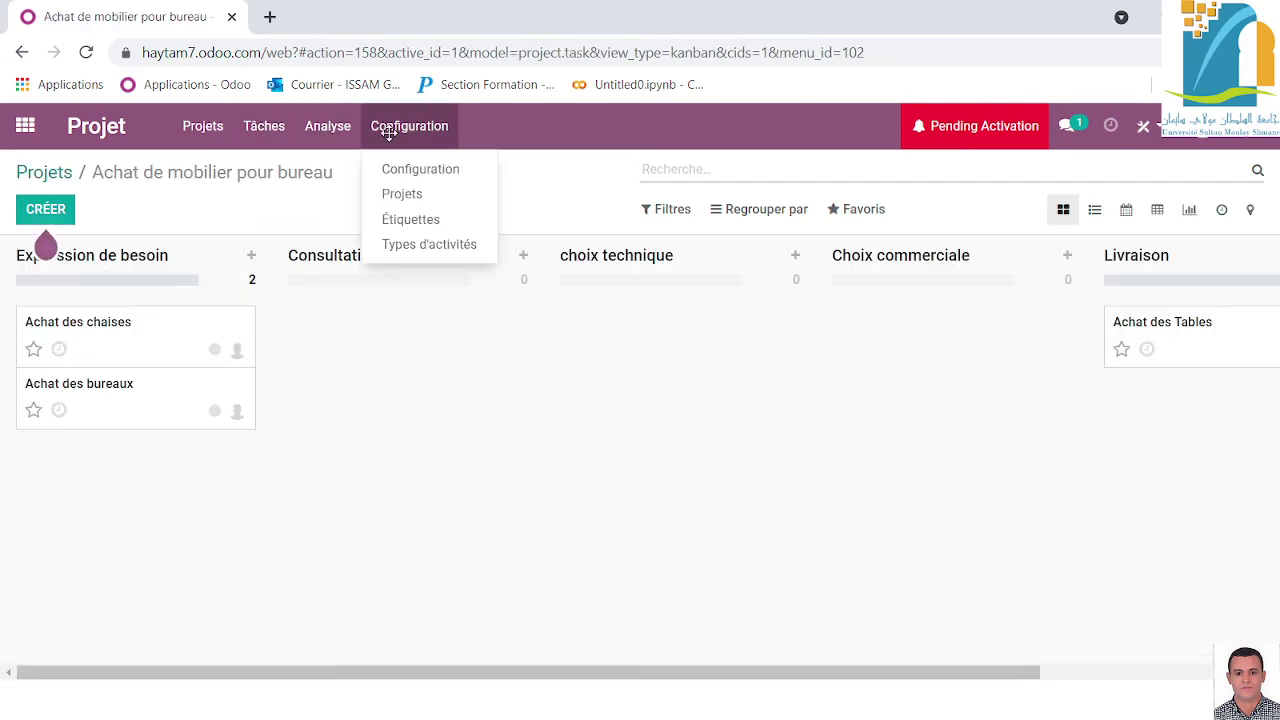
left_click(401, 195)
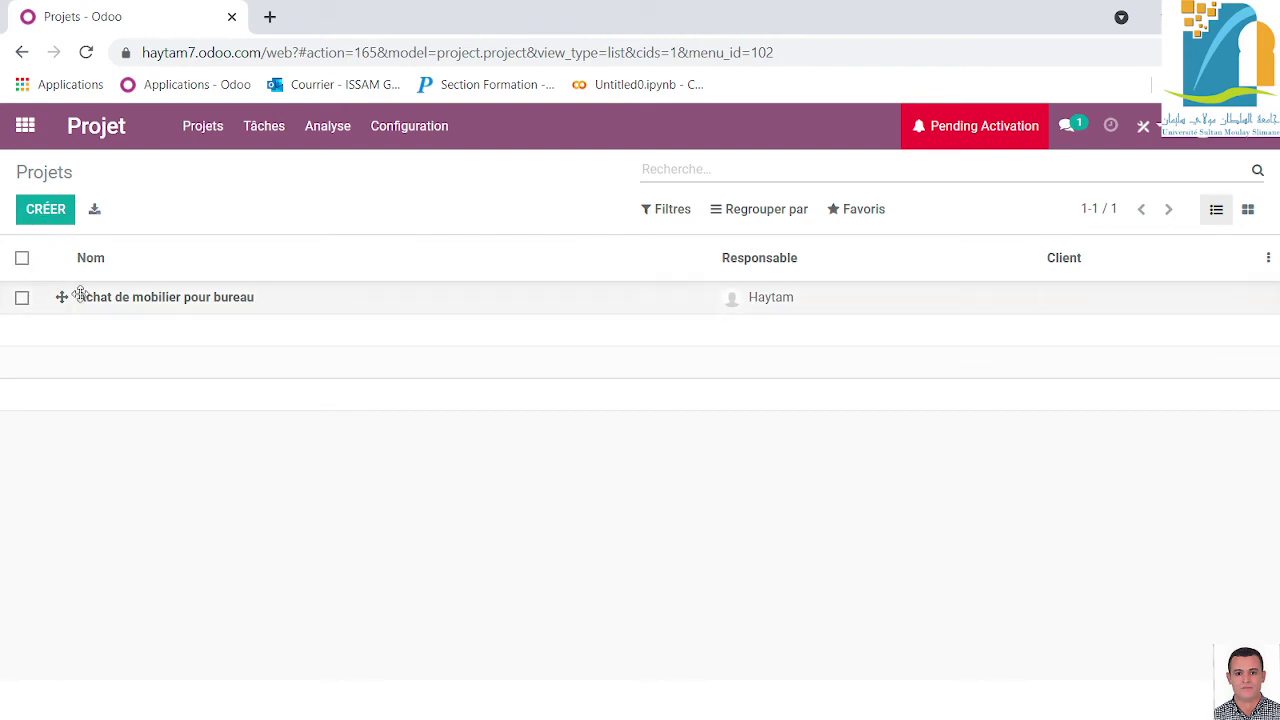
left_click(98, 299)
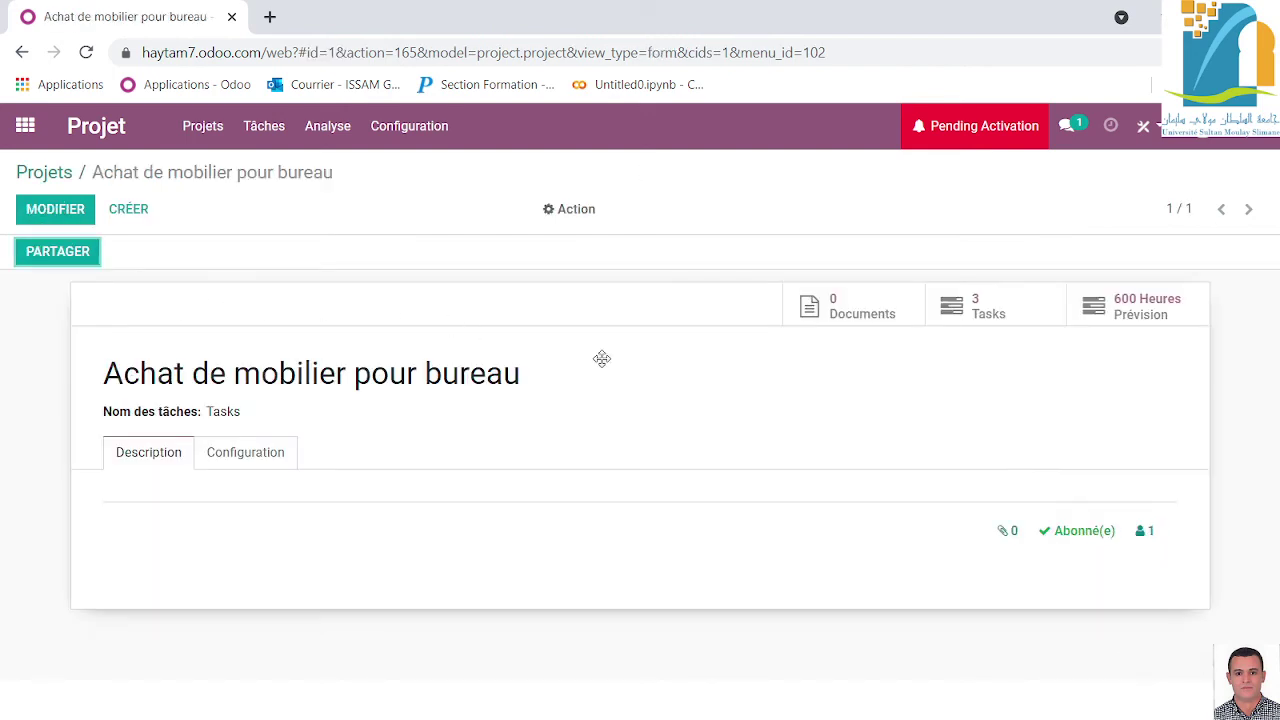
left_click(1158, 313)
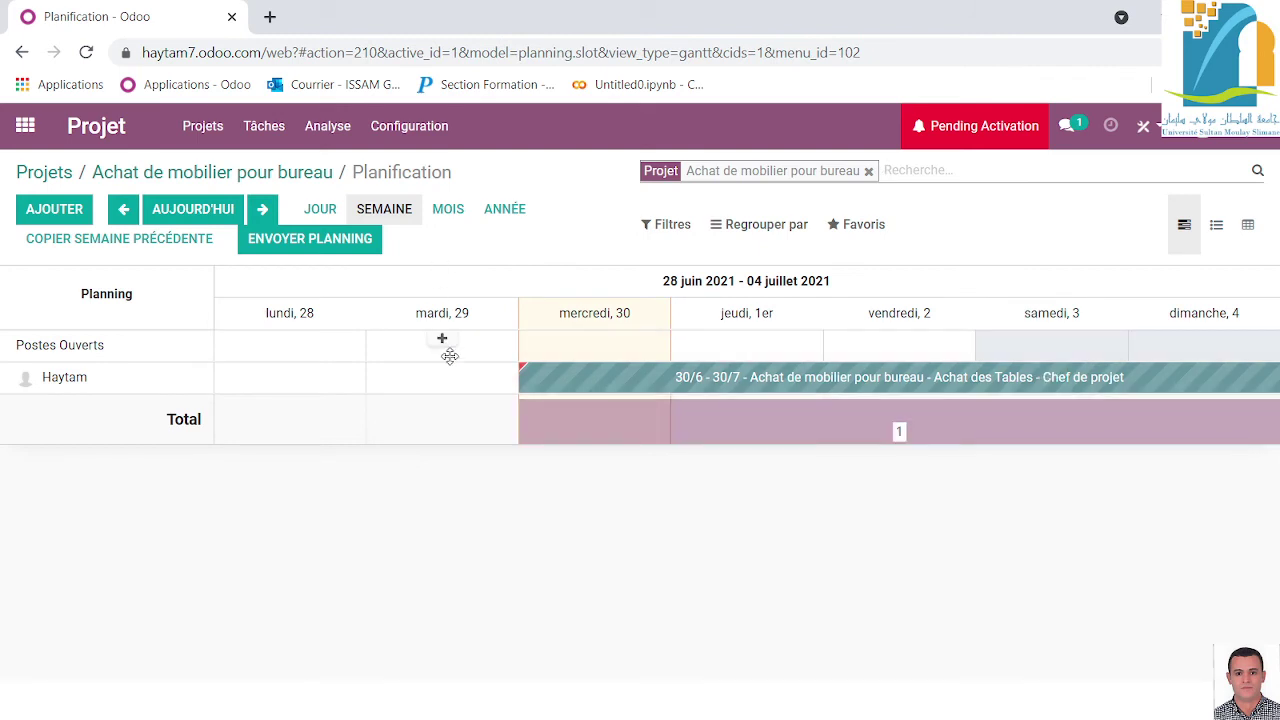
View the project's planning by day, week and month, ending with the full-year view.
left_click(320, 208)
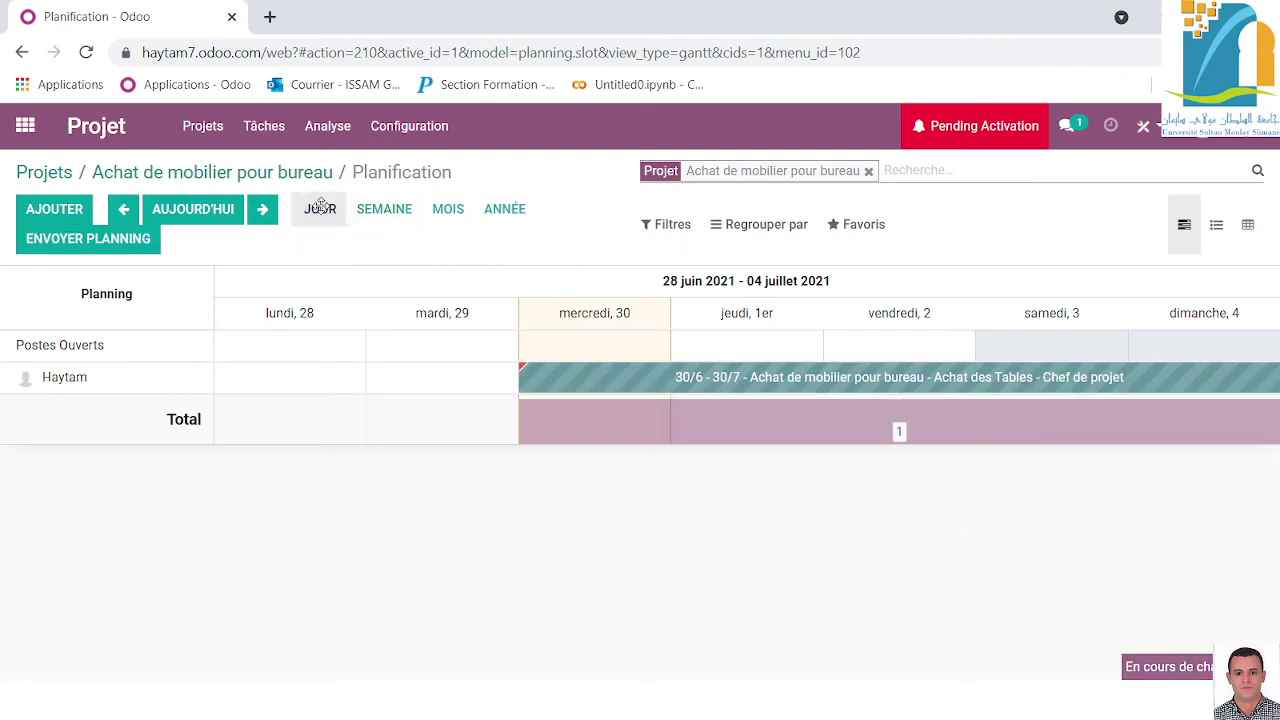
left_click(392, 213)
left_click(448, 209)
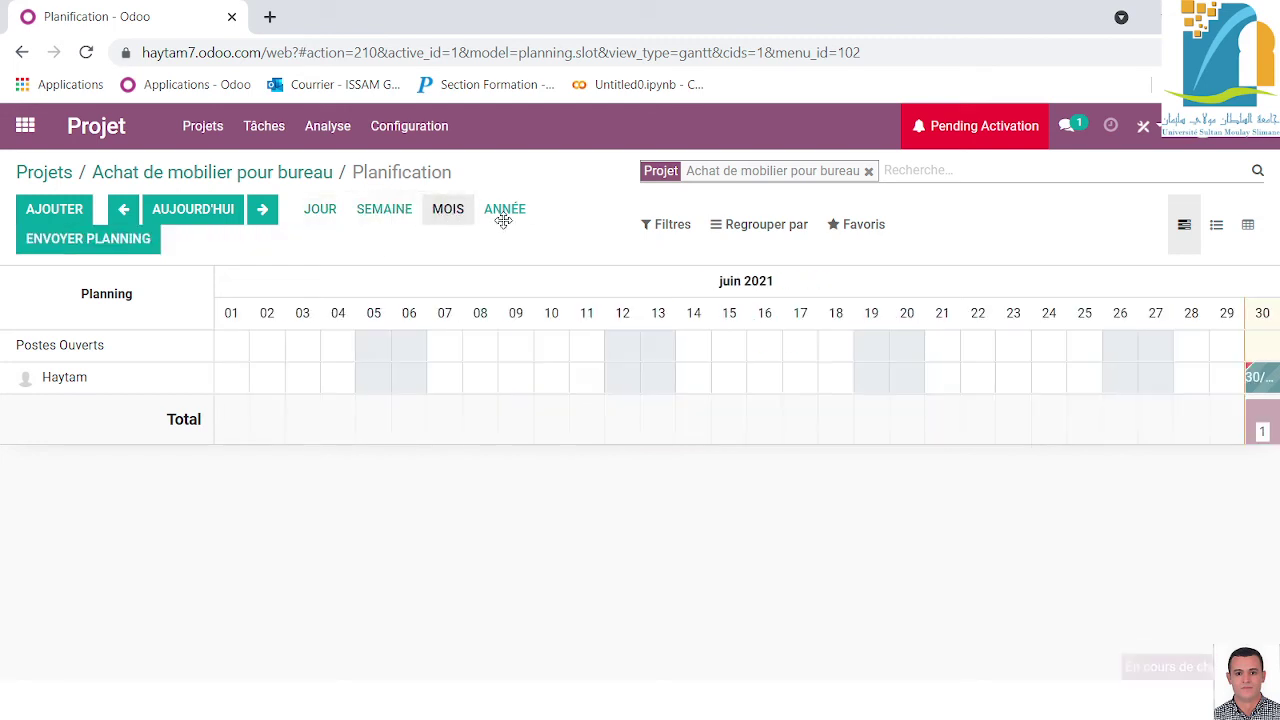
left_click(505, 212)
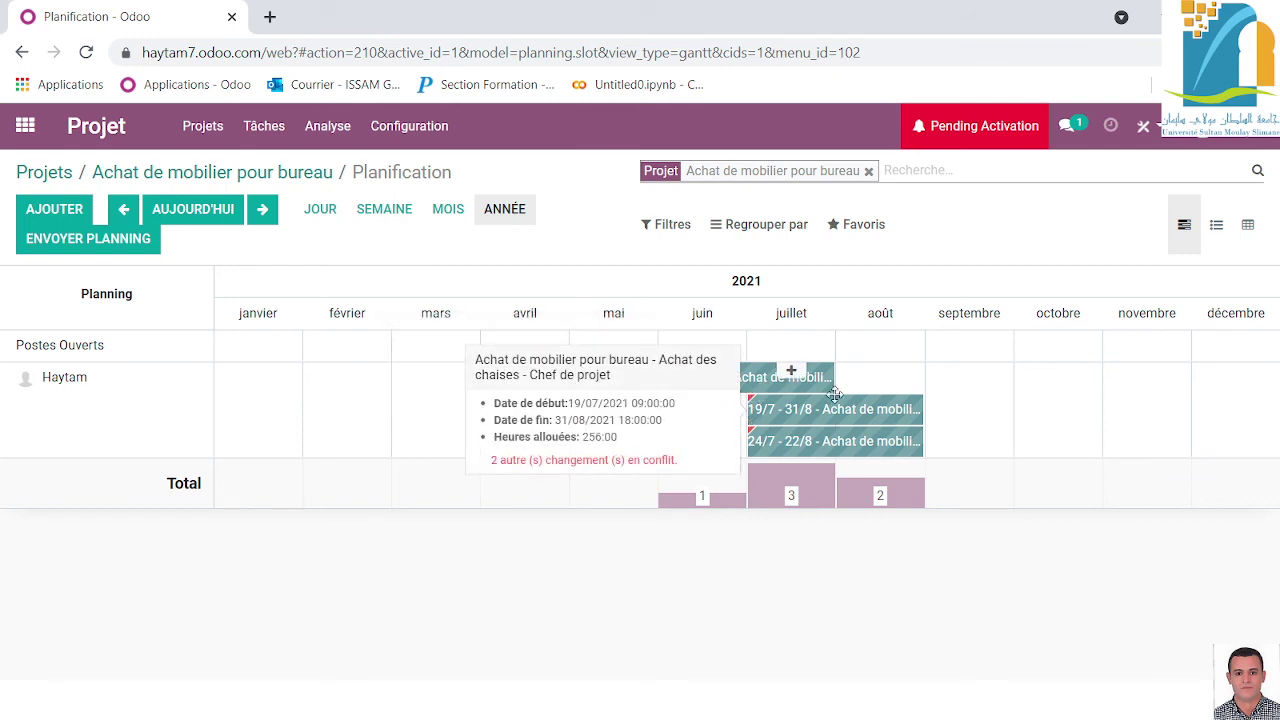
Group the yearly planning by task (Tâche) and examine the shift details of the tables, chaises and bureaux purchases.
left_click(762, 226)
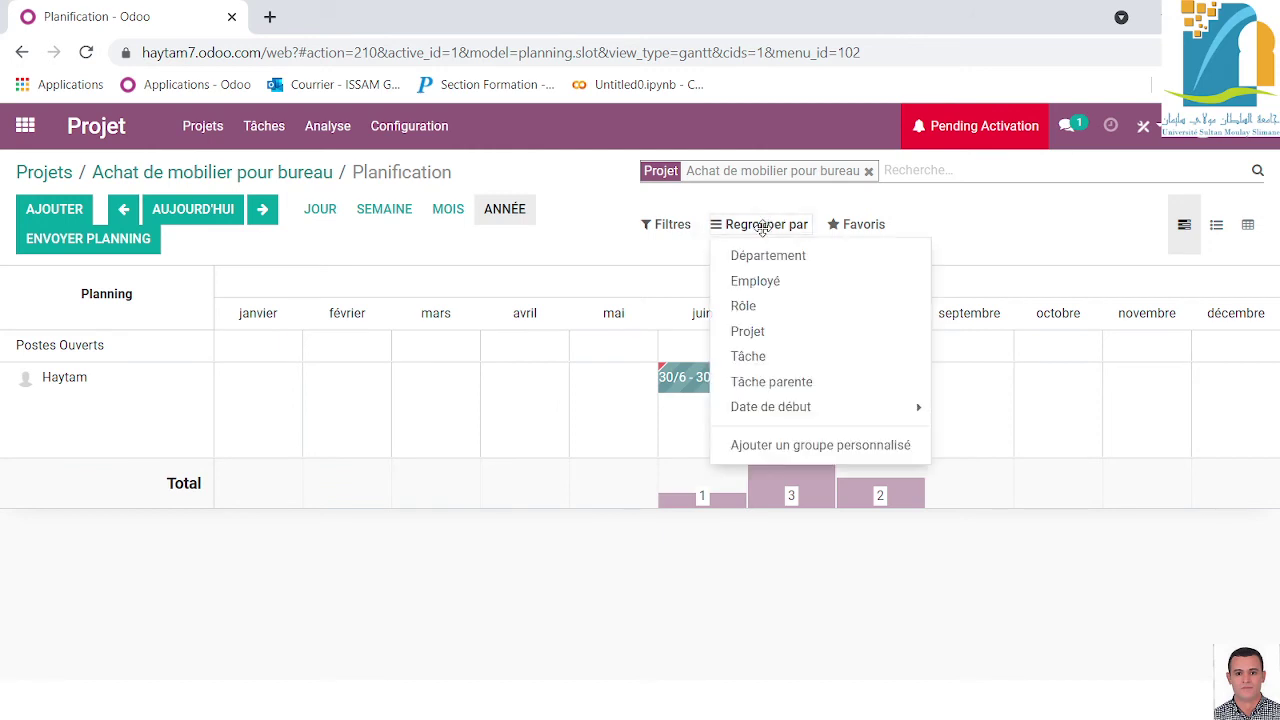
left_click(760, 357)
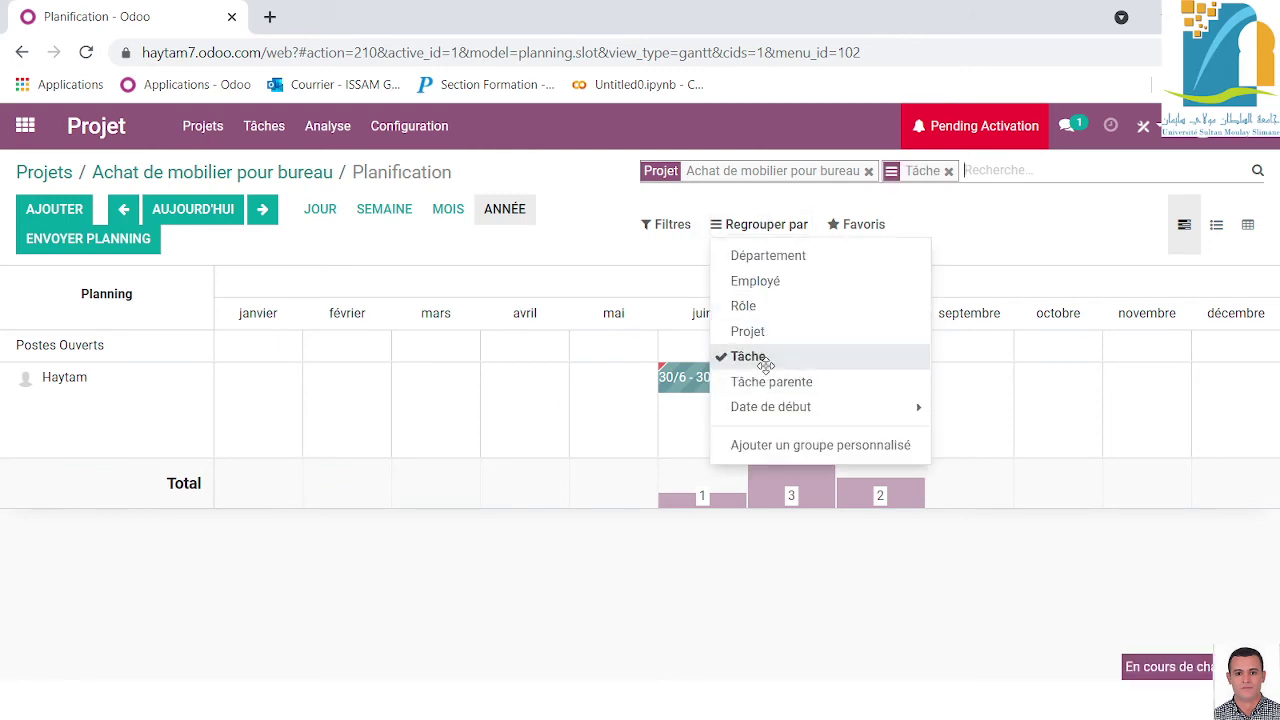
left_click(793, 556)
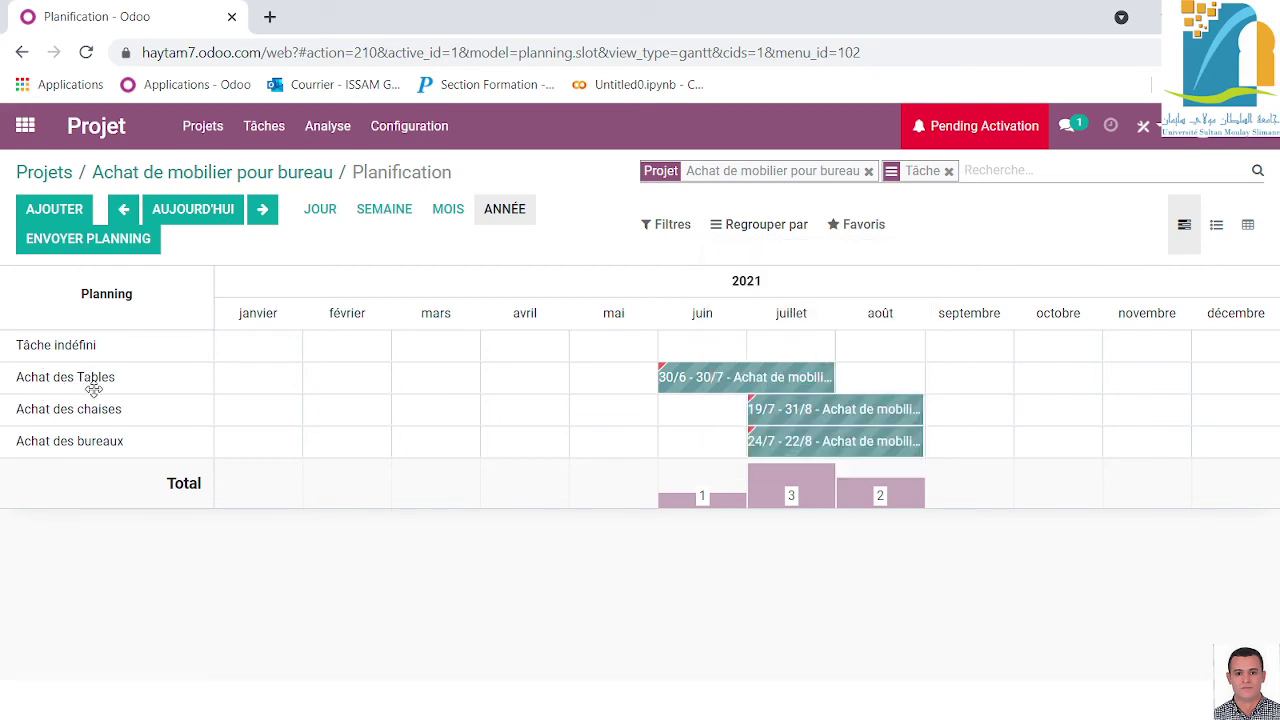
mouse_move(668, 383)
mouse_move(757, 423)
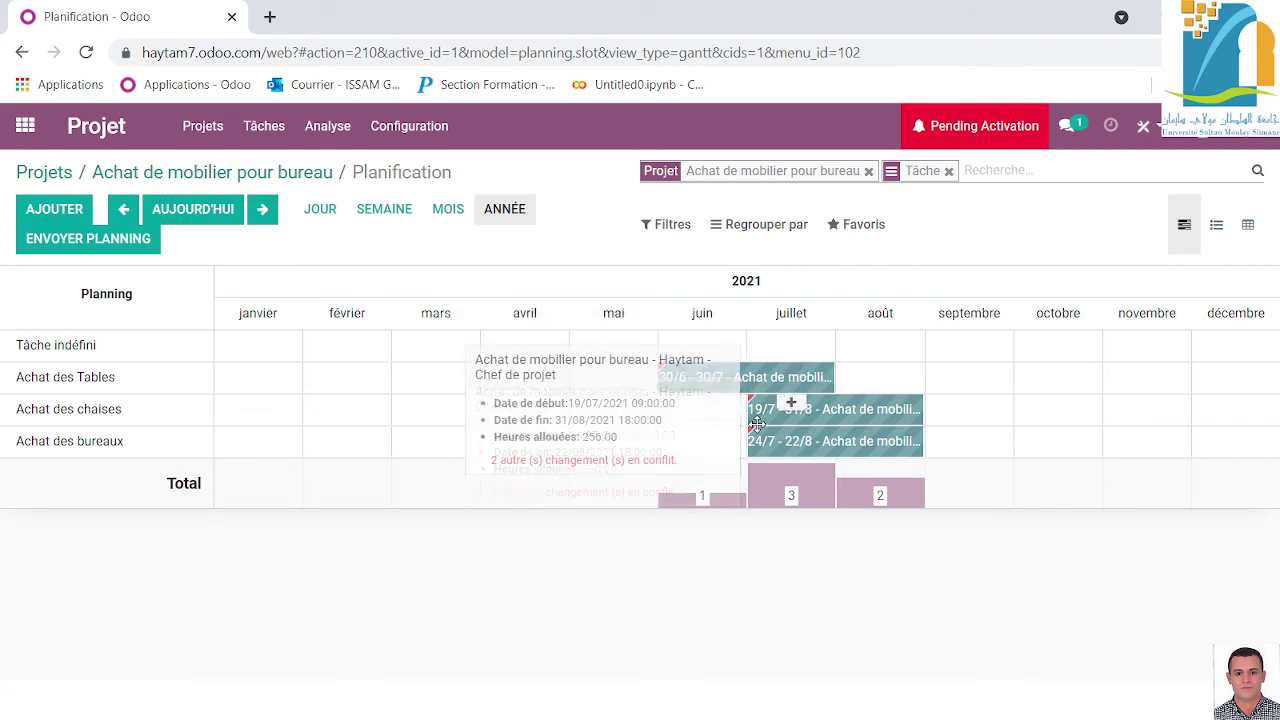
mouse_move(860, 456)
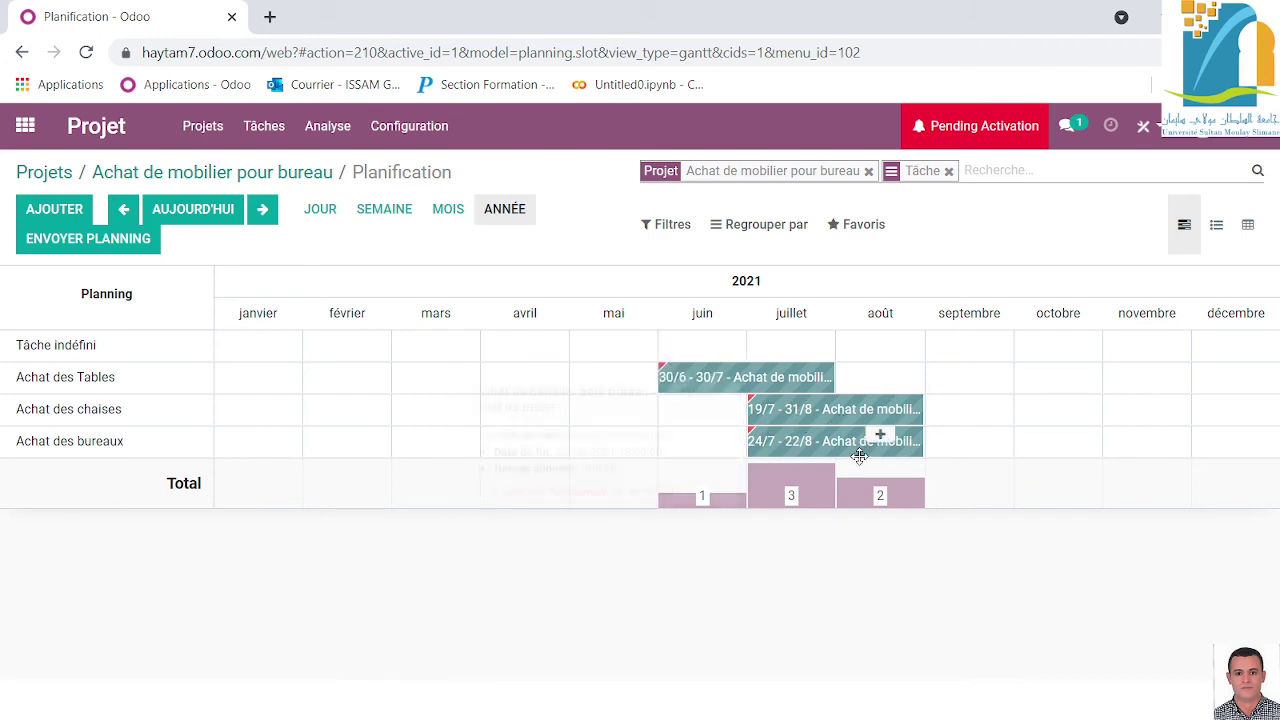
mouse_move(774, 451)
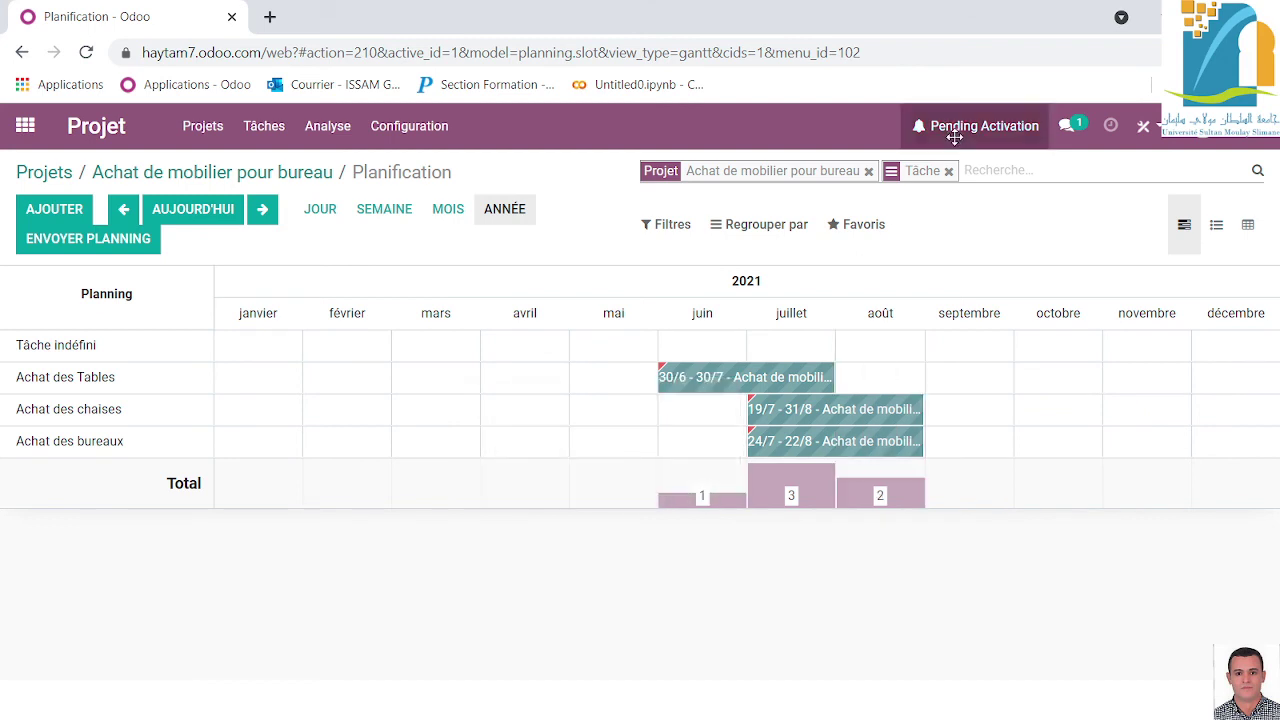
Add employee (Employé) as a second grouping level under each task and review the whole yearly planning.
left_click(797, 228)
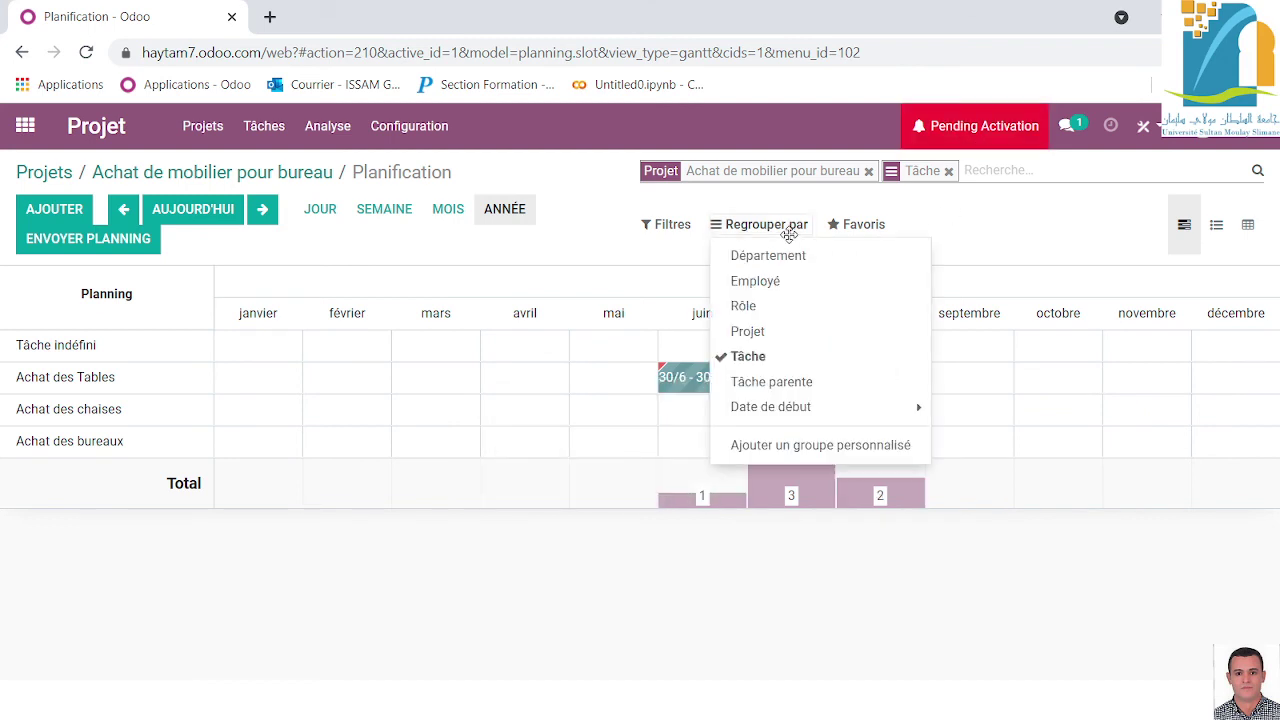
left_click(757, 281)
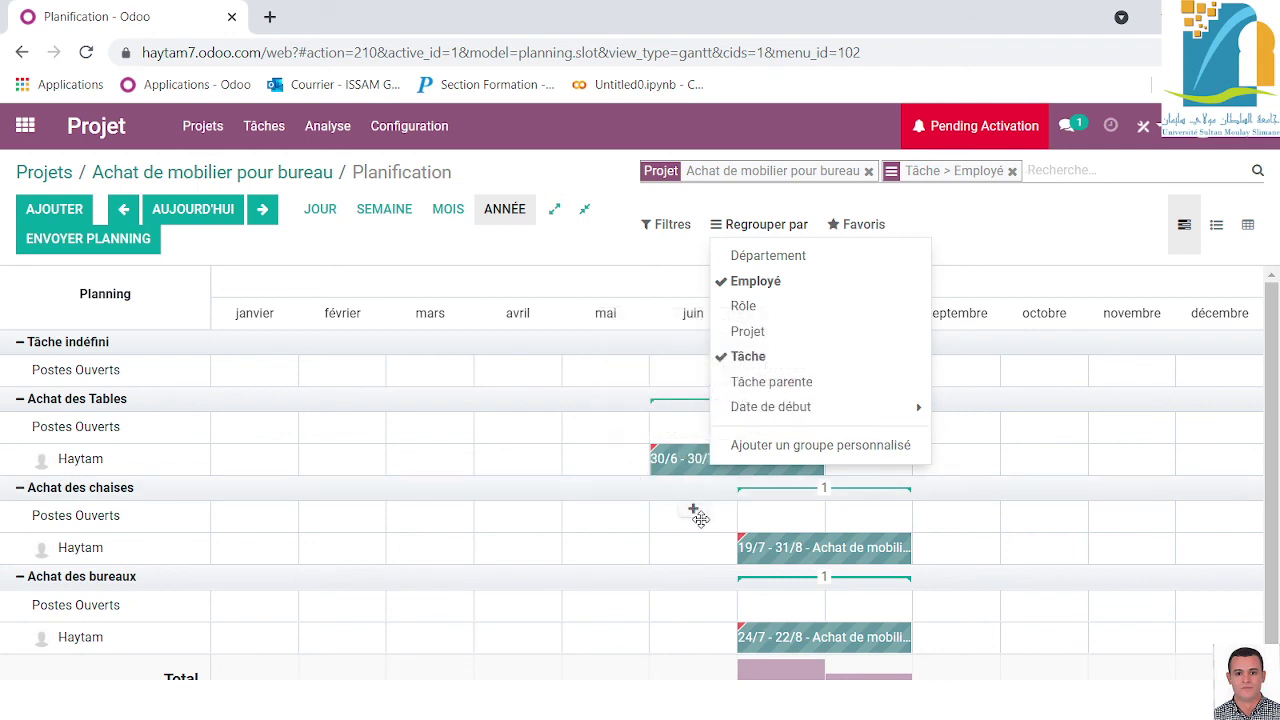
left_click(45, 463)
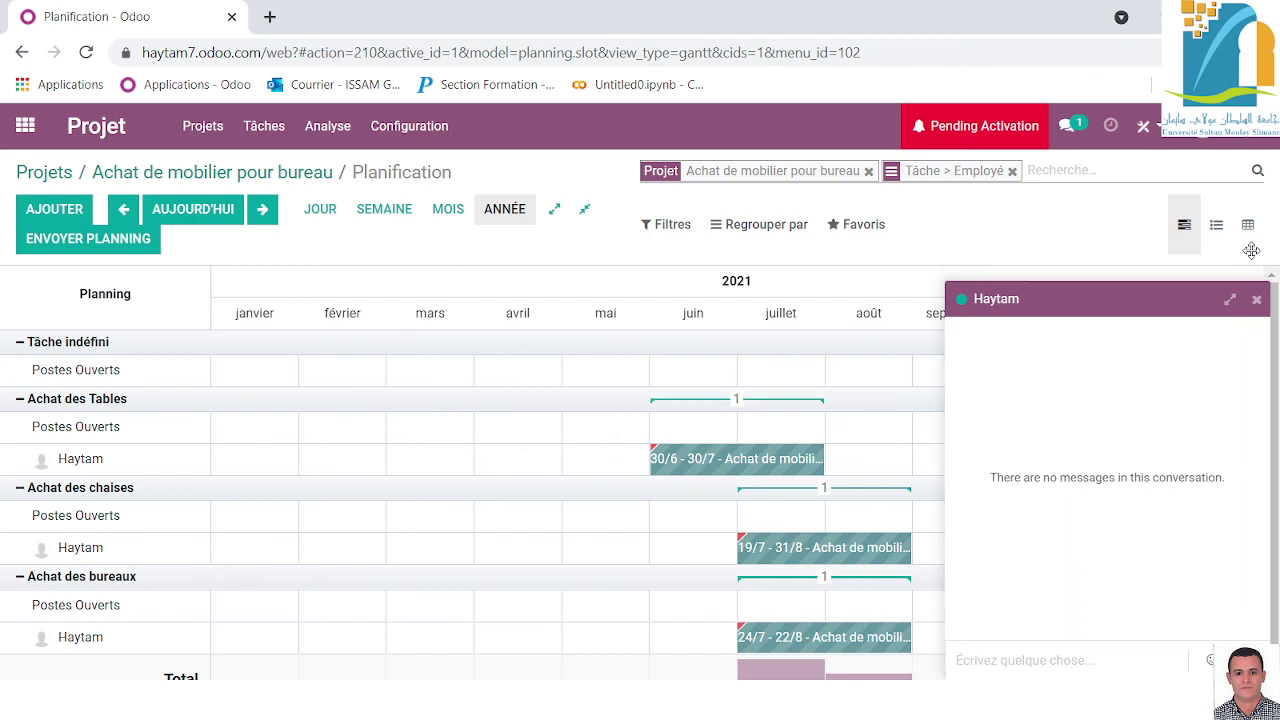
left_click(1256, 299)
scroll(459, 529, "down", 1)
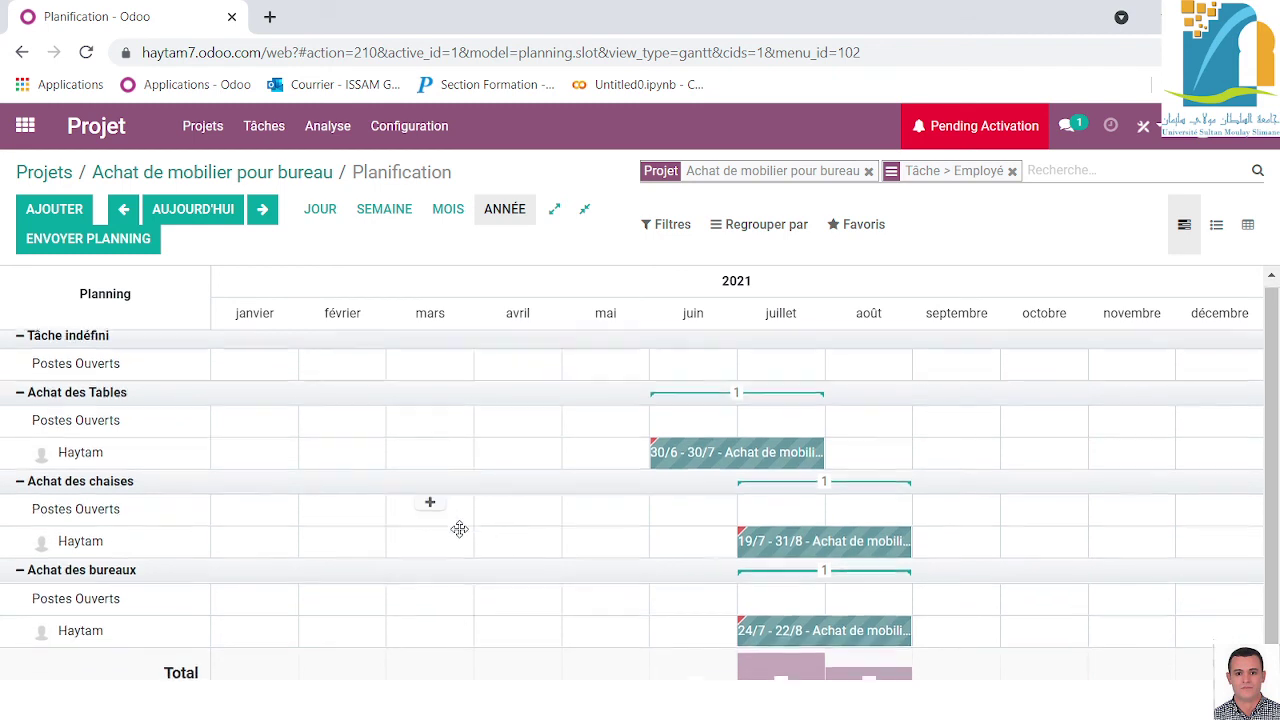
scroll(459, 529, "down", 1)
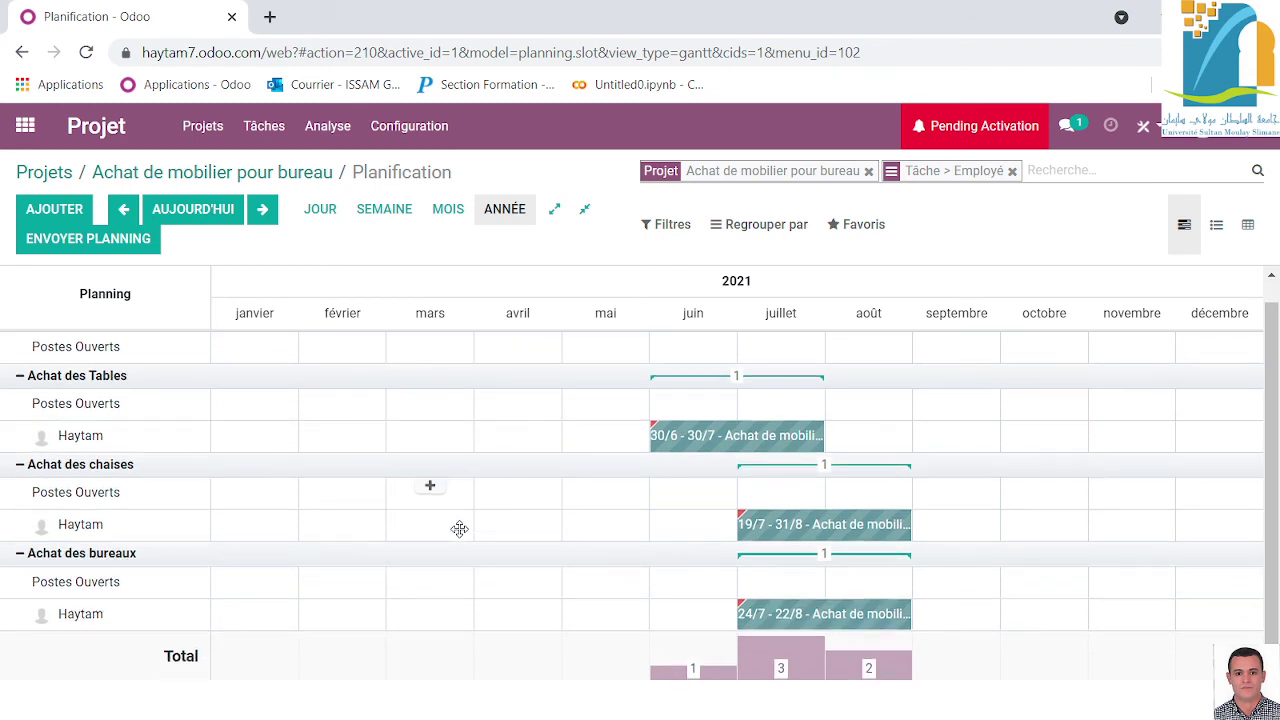
View the list of assigned tasks and return to the projects overview.
left_click(265, 126)
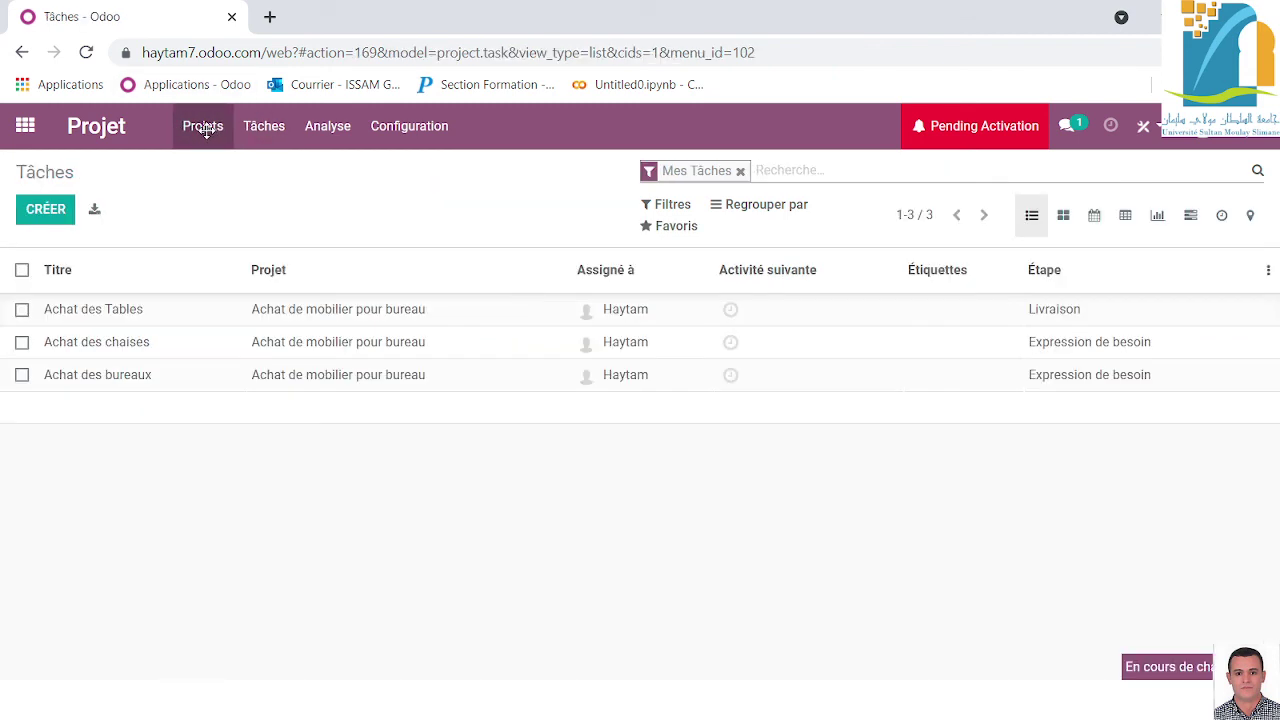
left_click(203, 126)
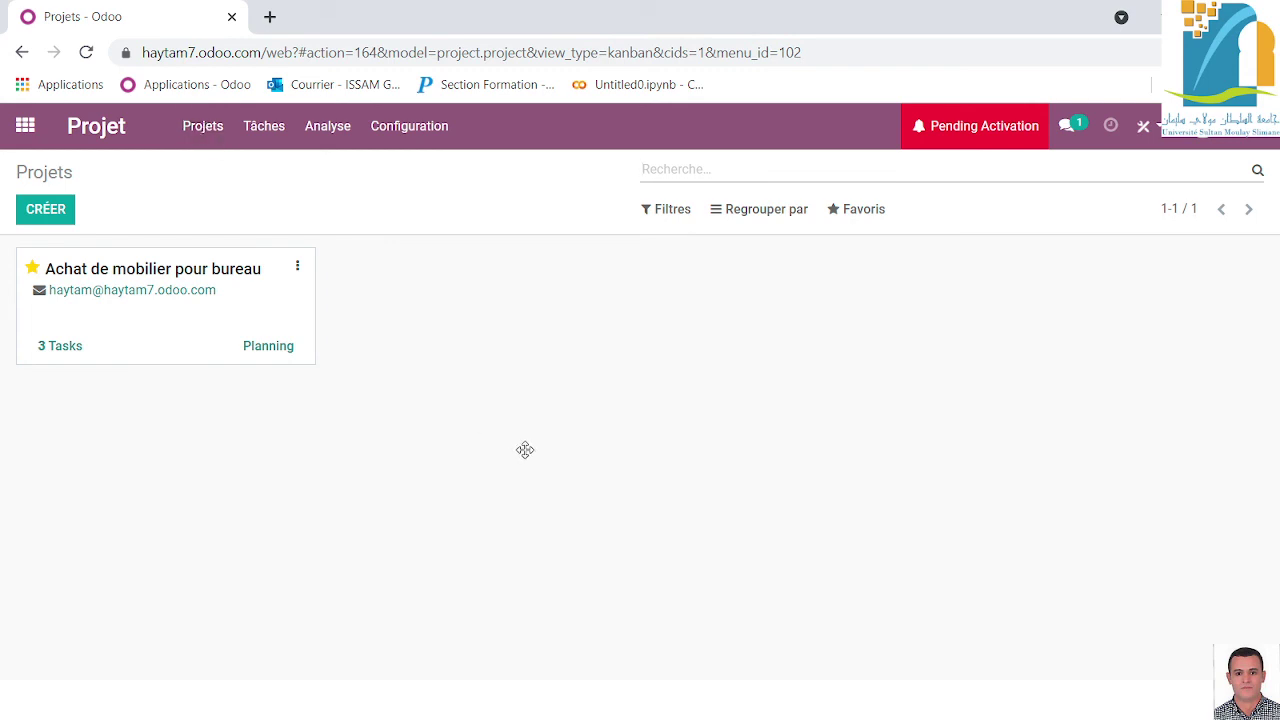